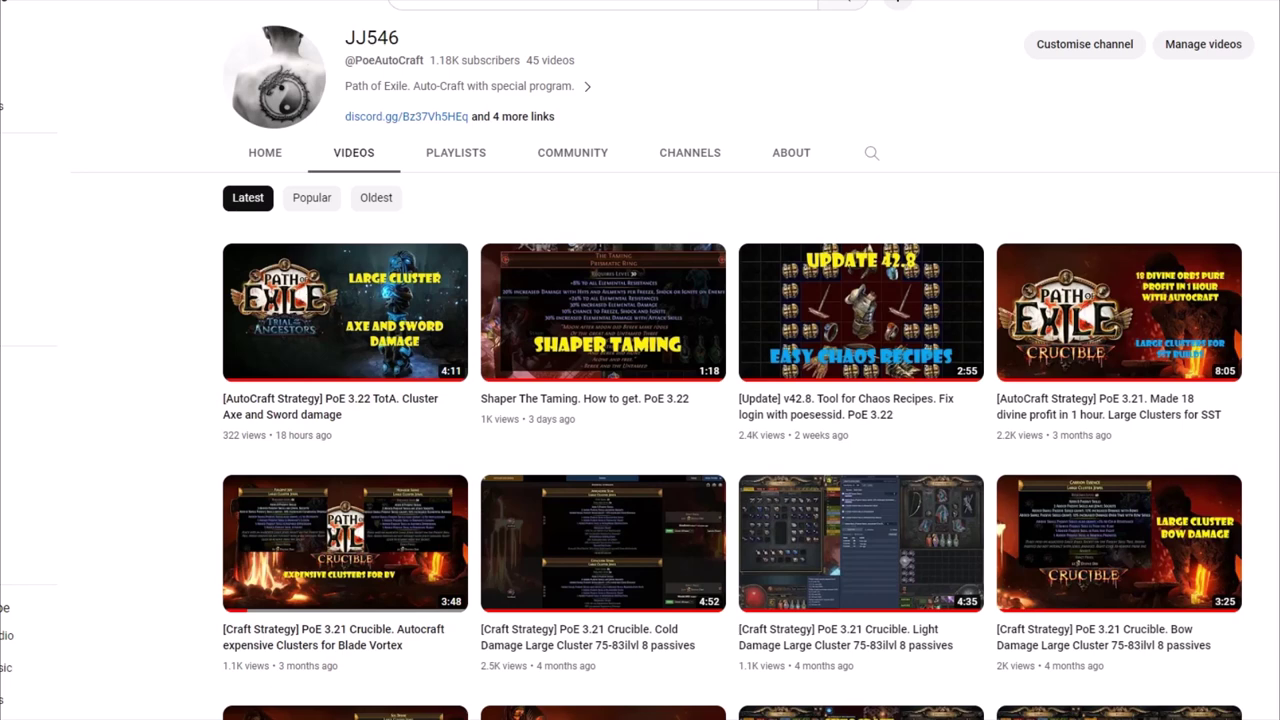
Step: On the Path of Exile trade site, search for cluster jewels with Feed the Fury, Run Through and Martial Prowess, and look over the listings
mouse_move(297, 421)
mouse_move(130, 716)
click(42, 665)
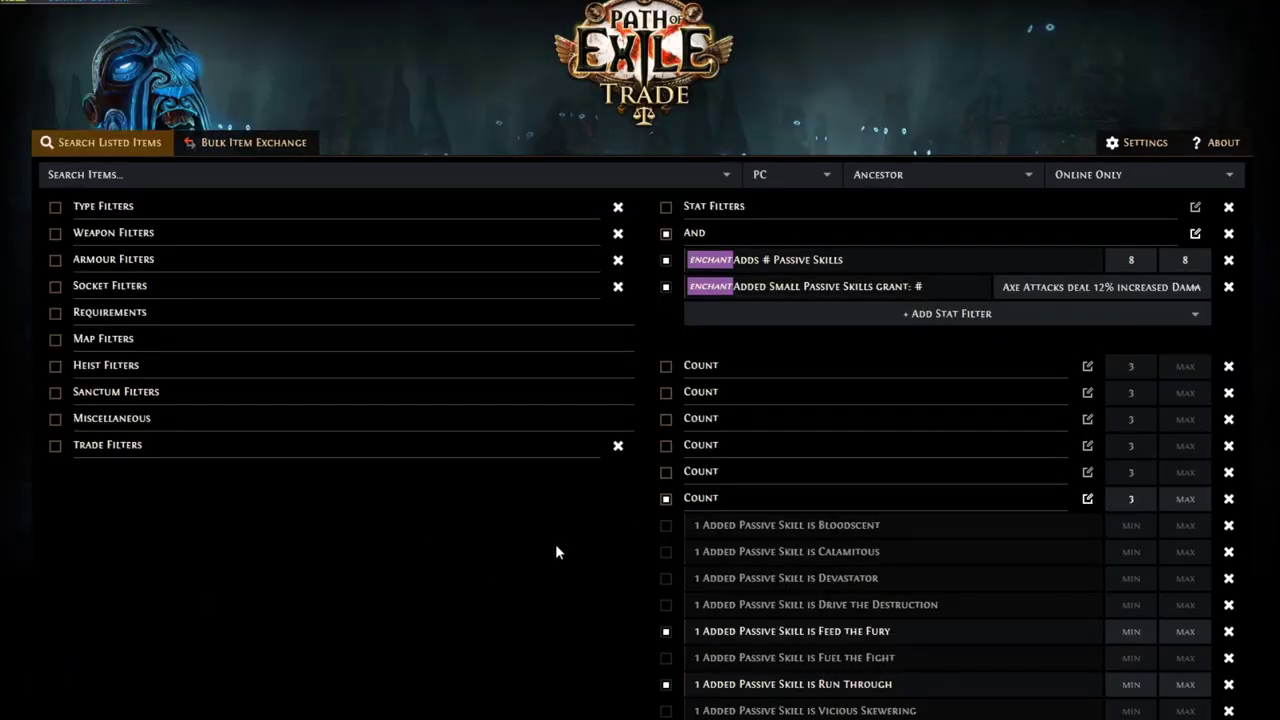
scroll(566, 547, down, 3)
scroll(590, 580, down, 1)
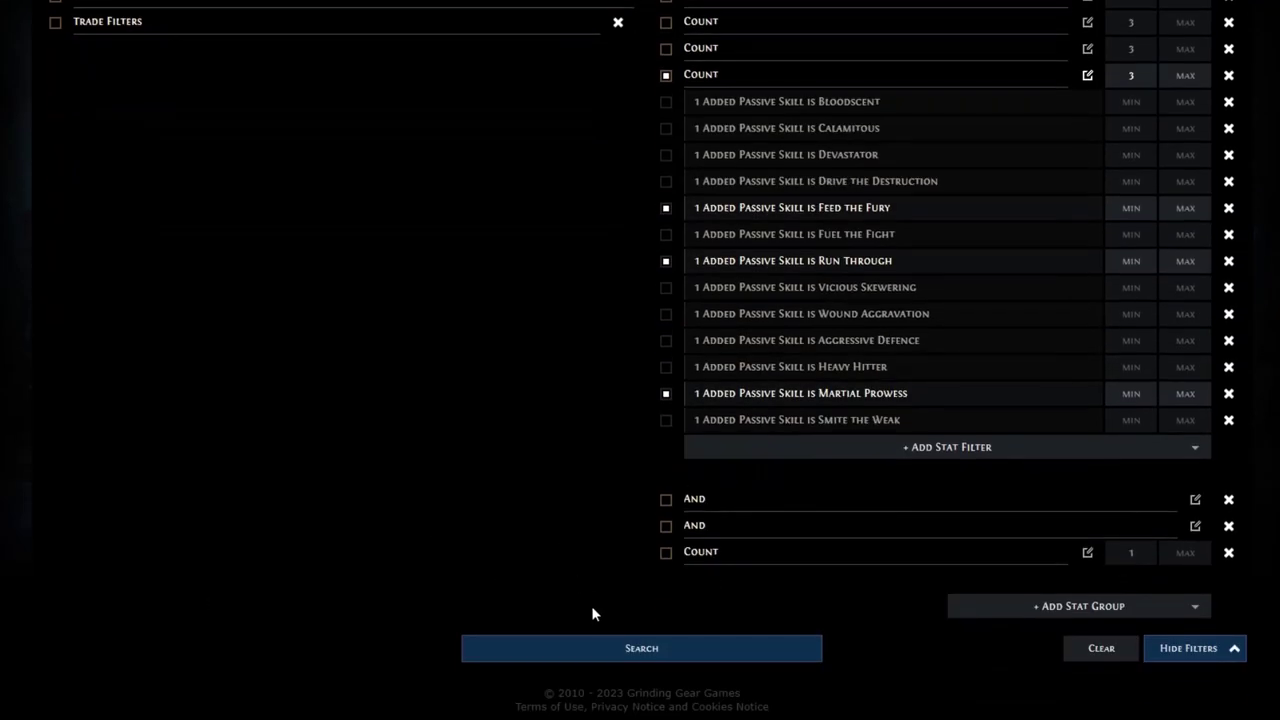
click(617, 650)
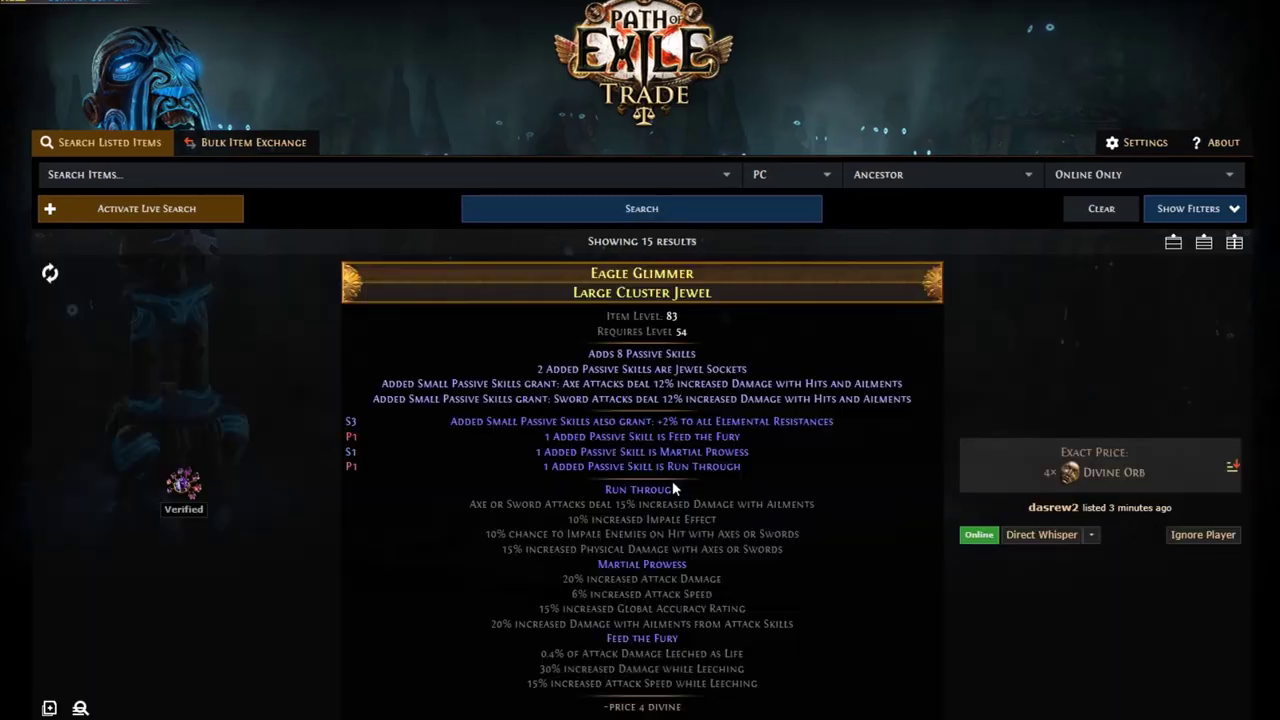
scroll(672, 480, down, 2)
scroll(672, 480, up, 2)
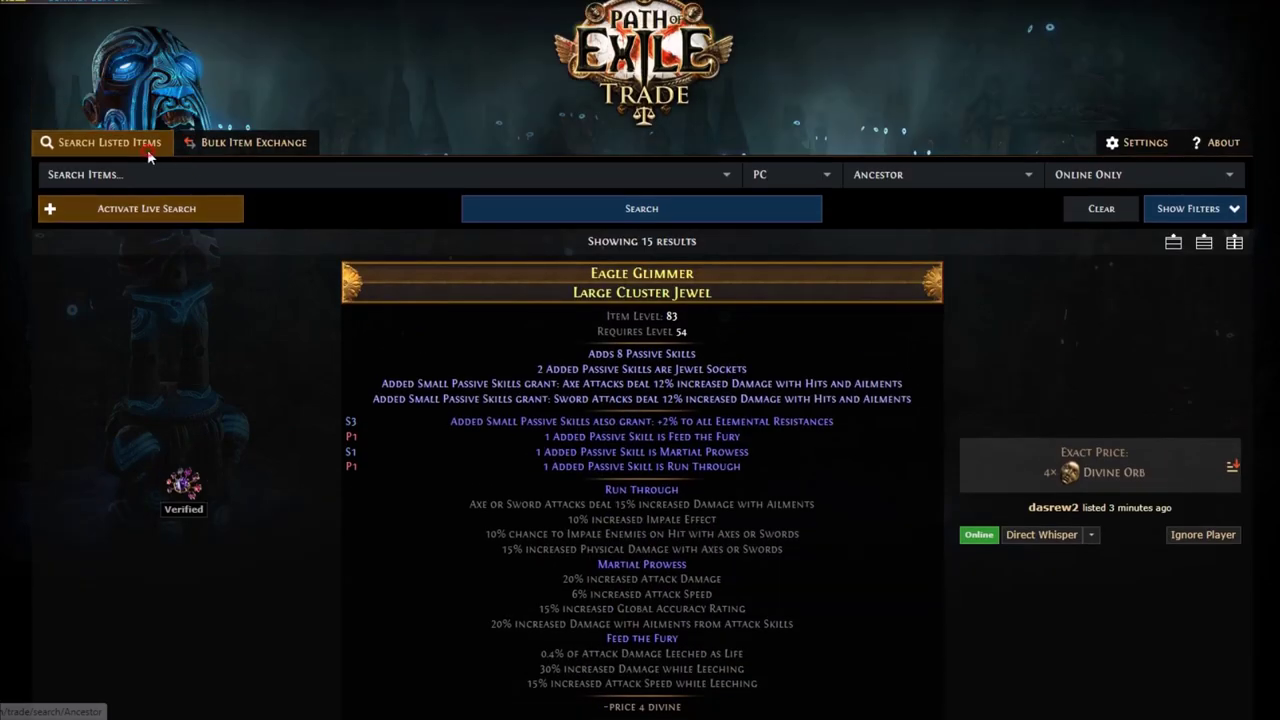
Step: Replace Run Through with Bloodscent in the active Count filter group and search the listed items again
click(147, 149)
scroll(486, 566, down, 4)
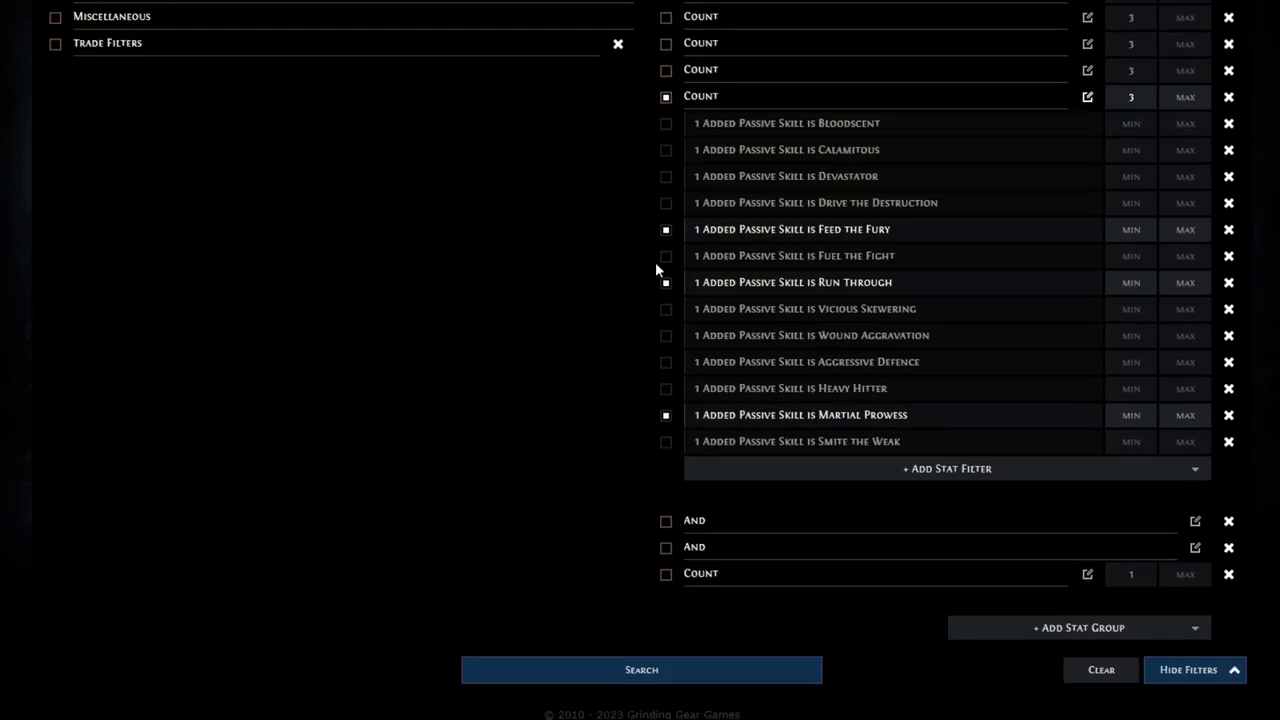
click(666, 282)
click(666, 123)
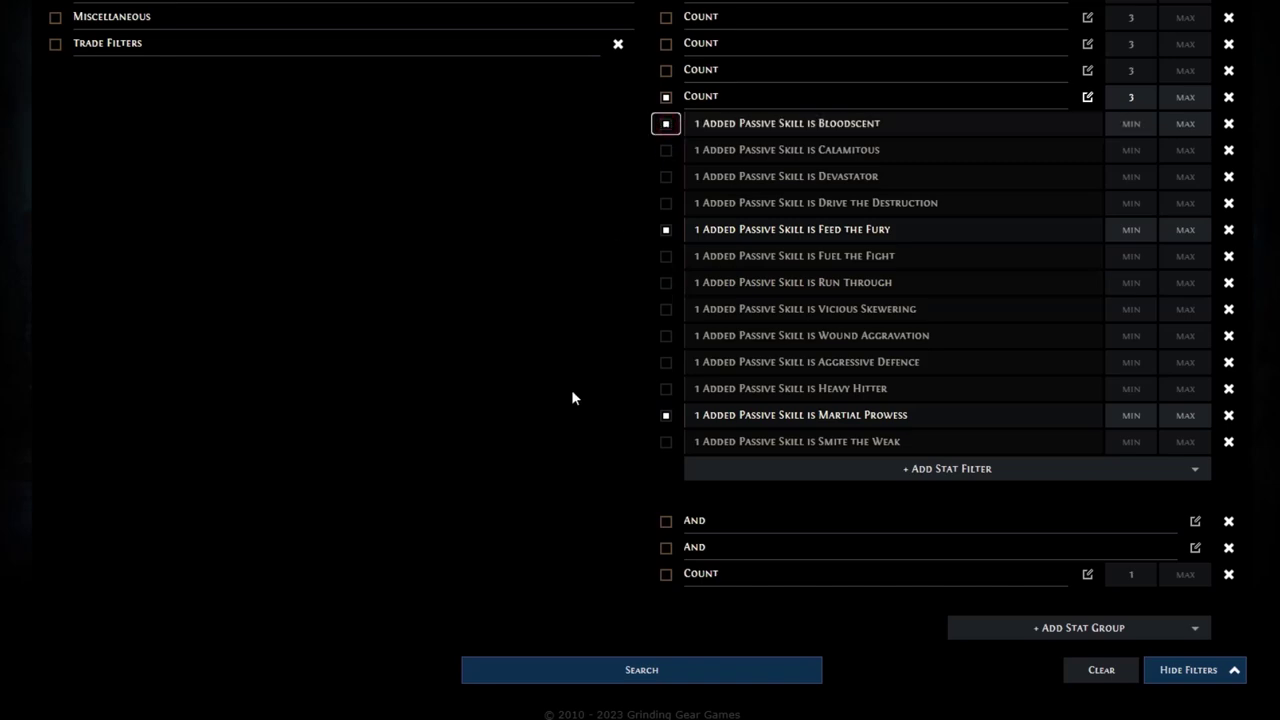
click(620, 670)
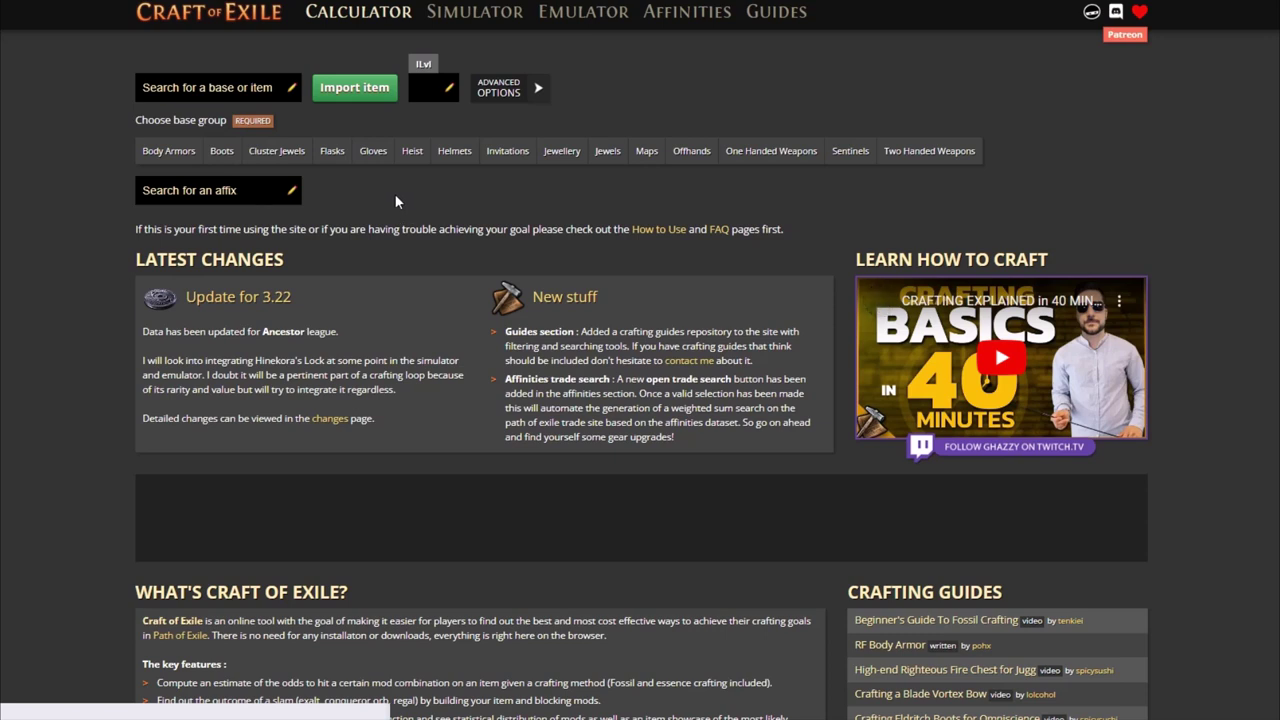
Step: In the Craft of Exile calculator, choose the Large Cluster Jewel base with the Axe and Sword Damage type
click(276, 150)
click(172, 170)
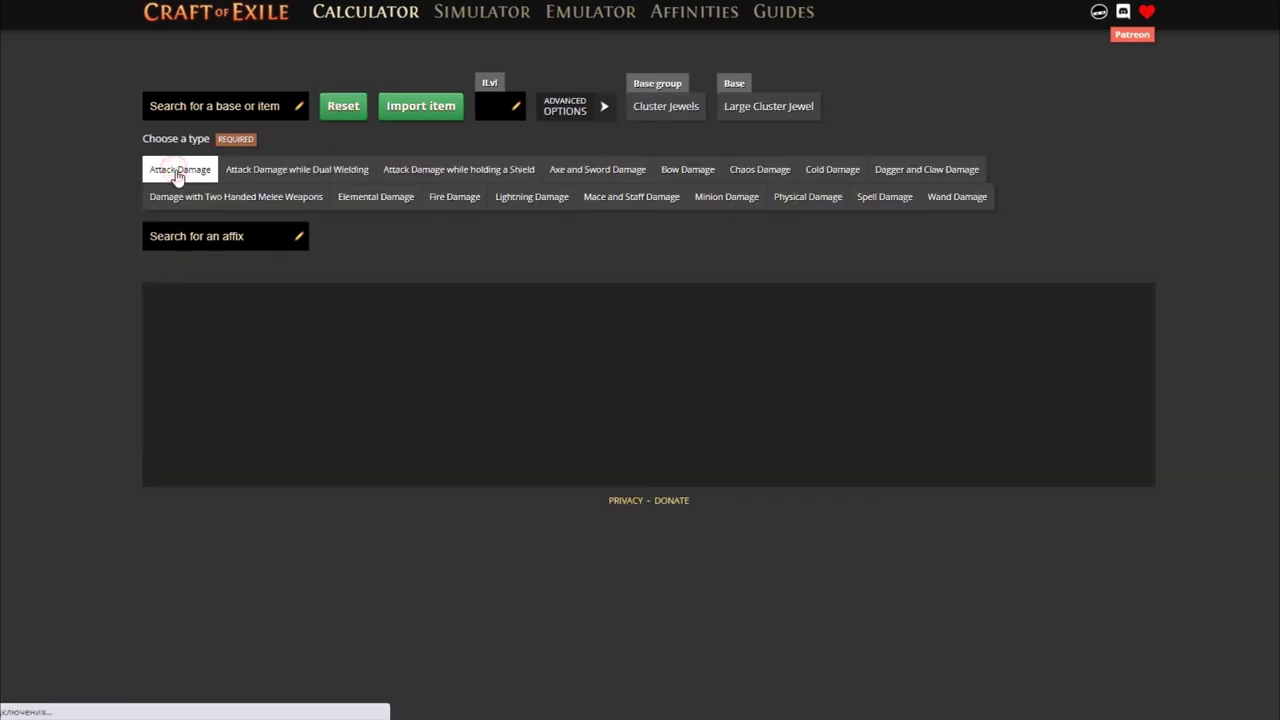
click(588, 184)
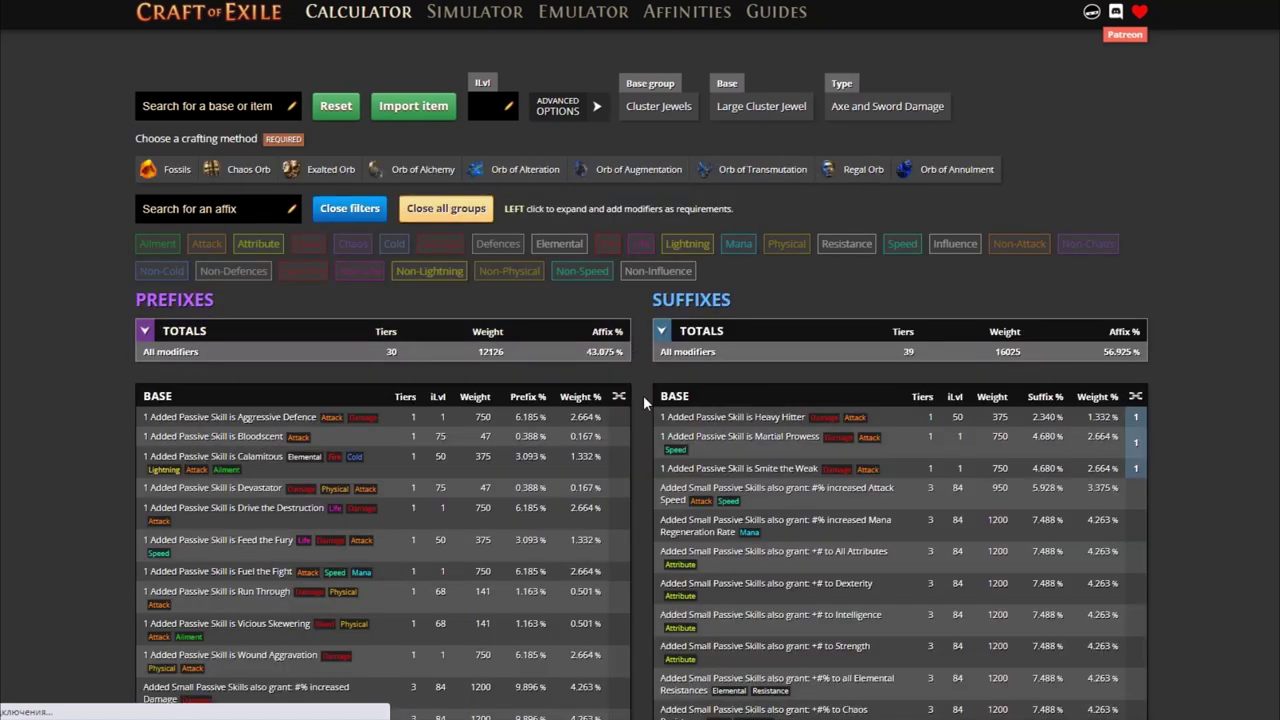
Step: Add all ten "1 Added Passive Skill" prefixes, from Aggressive Defence through Wound Aggravation, as required modifiers
click(460, 420)
click(405, 451)
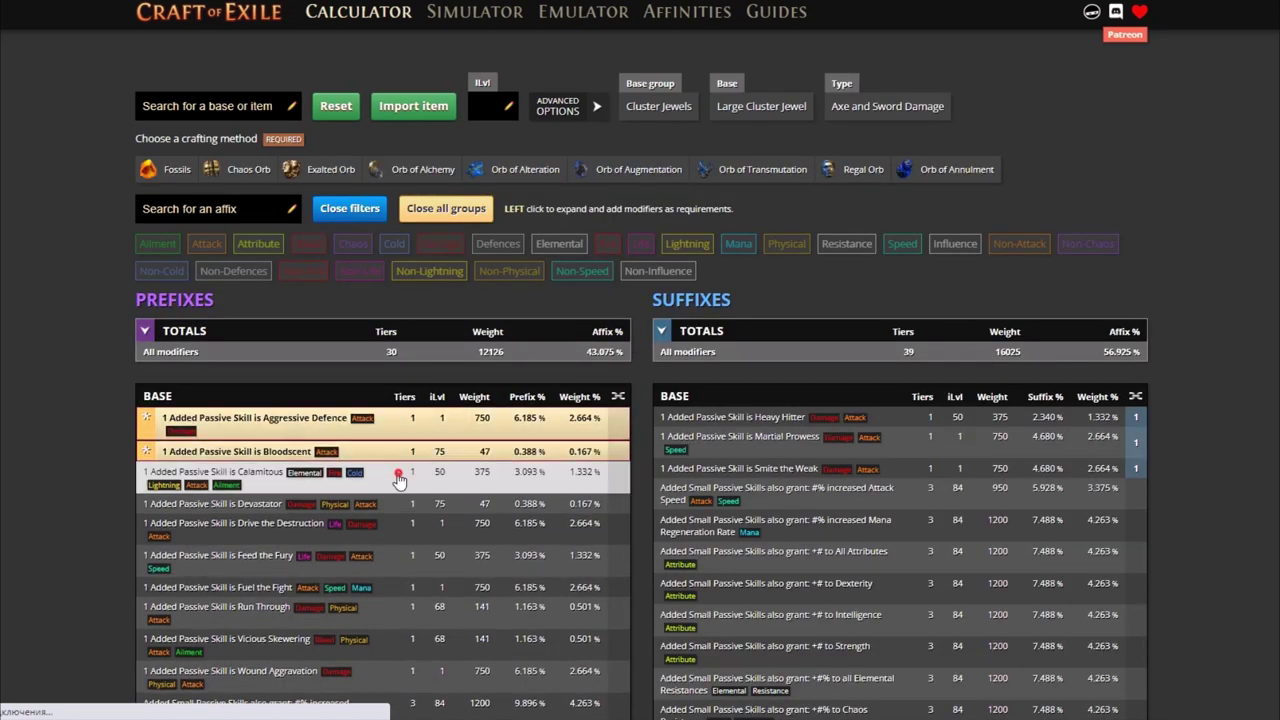
click(398, 481)
click(395, 506)
click(395, 539)
scroll(400, 530, down, 2)
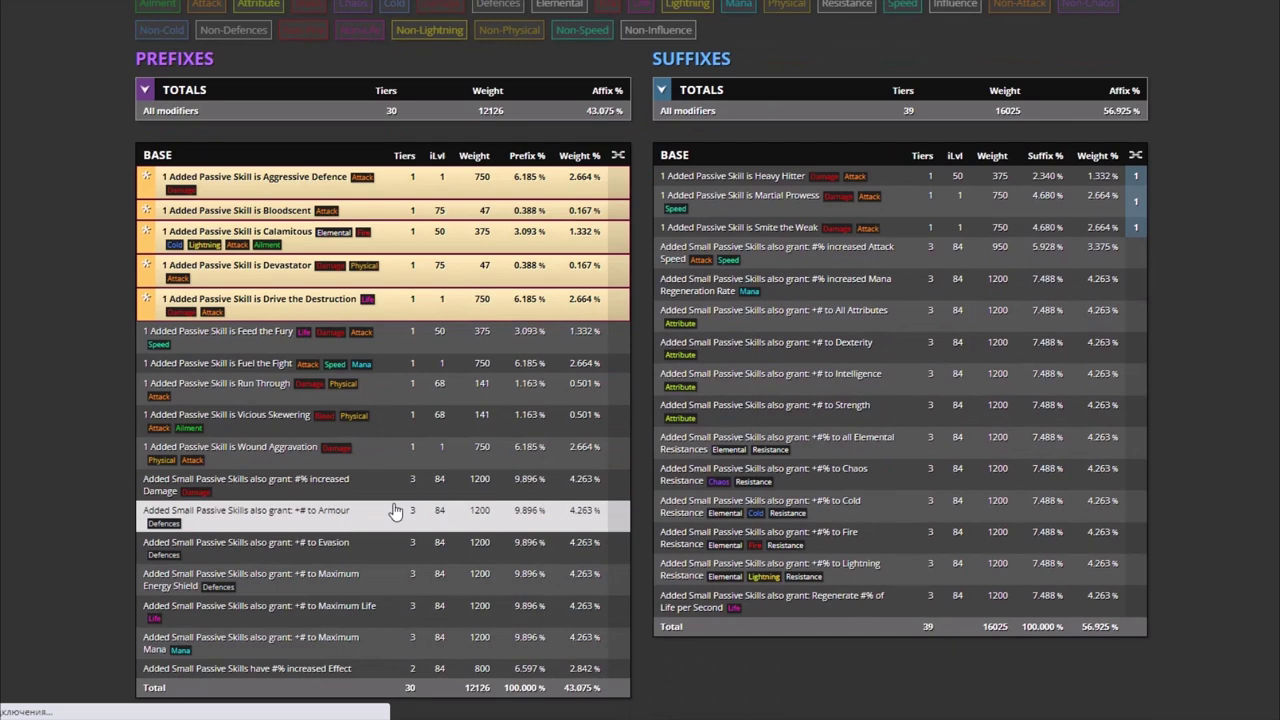
click(376, 340)
click(376, 368)
click(377, 402)
click(379, 436)
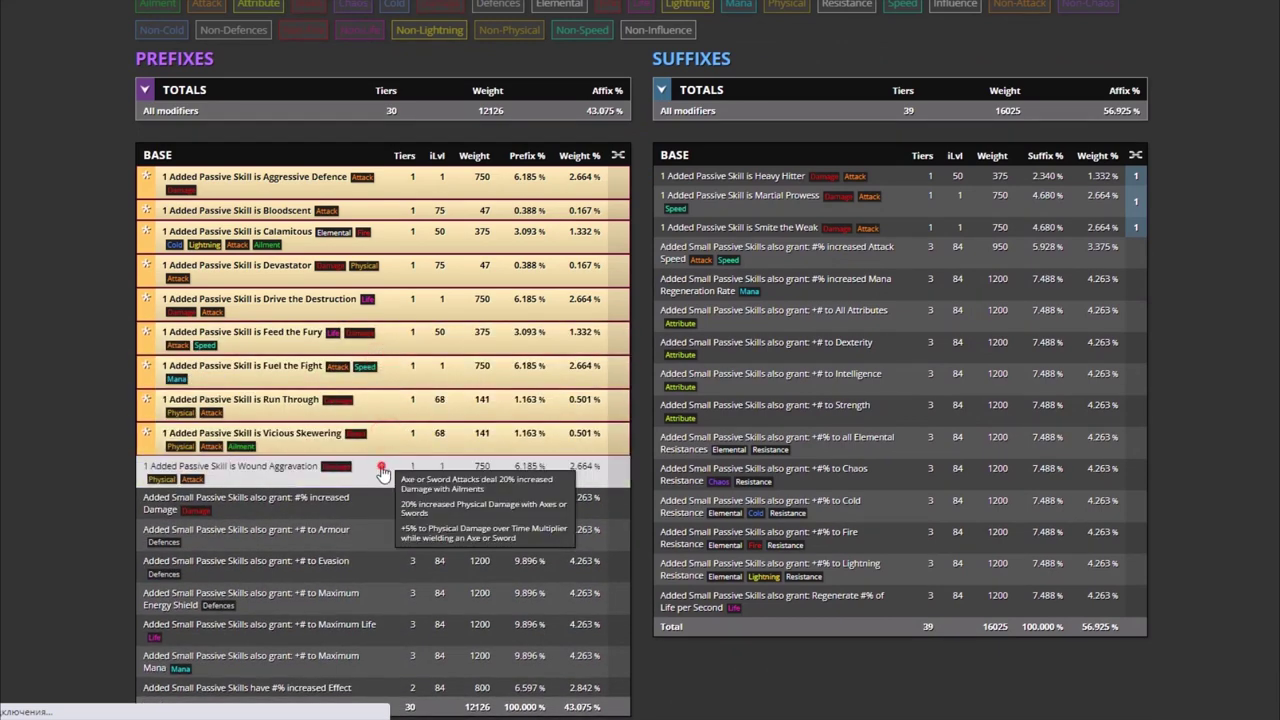
click(381, 470)
Step: Add the suffixes Heavy Hitter, Martial Prowess and Smite the Weak as required modifiers
click(790, 177)
click(788, 210)
click(783, 246)
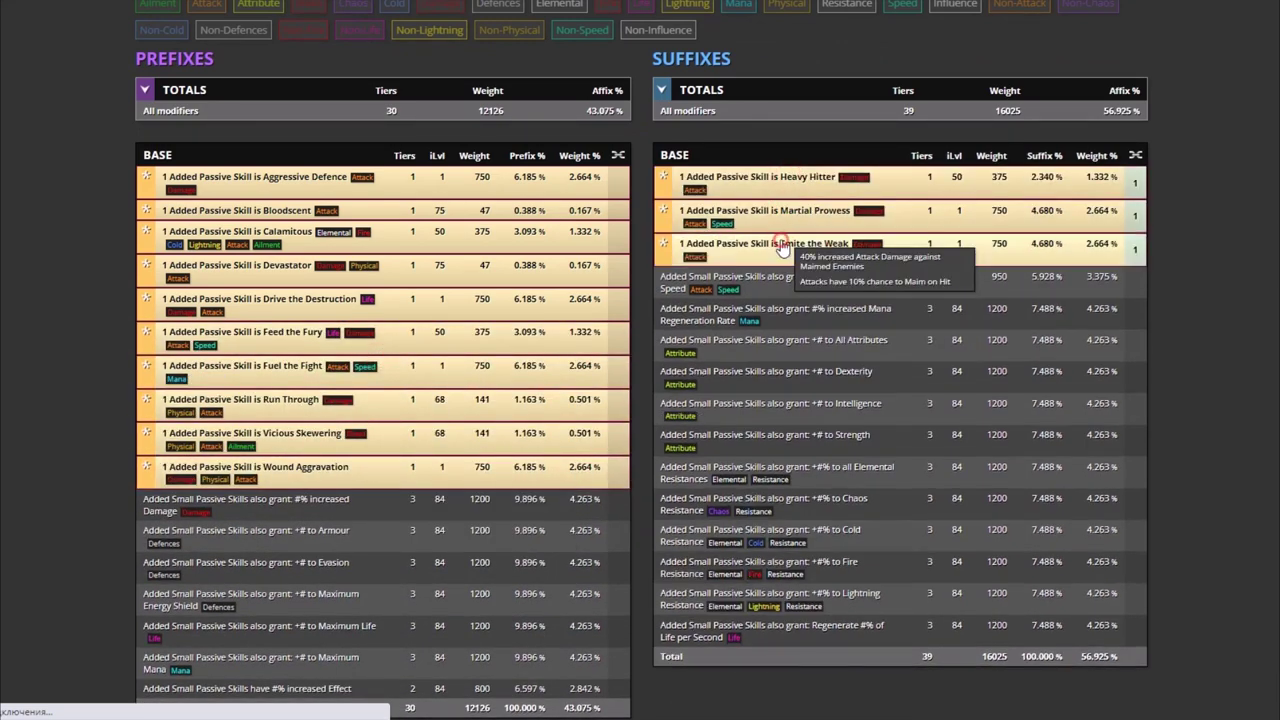
Step: Set the cluster jewel's item level to 75
scroll(781, 240, up, 2)
click(485, 110)
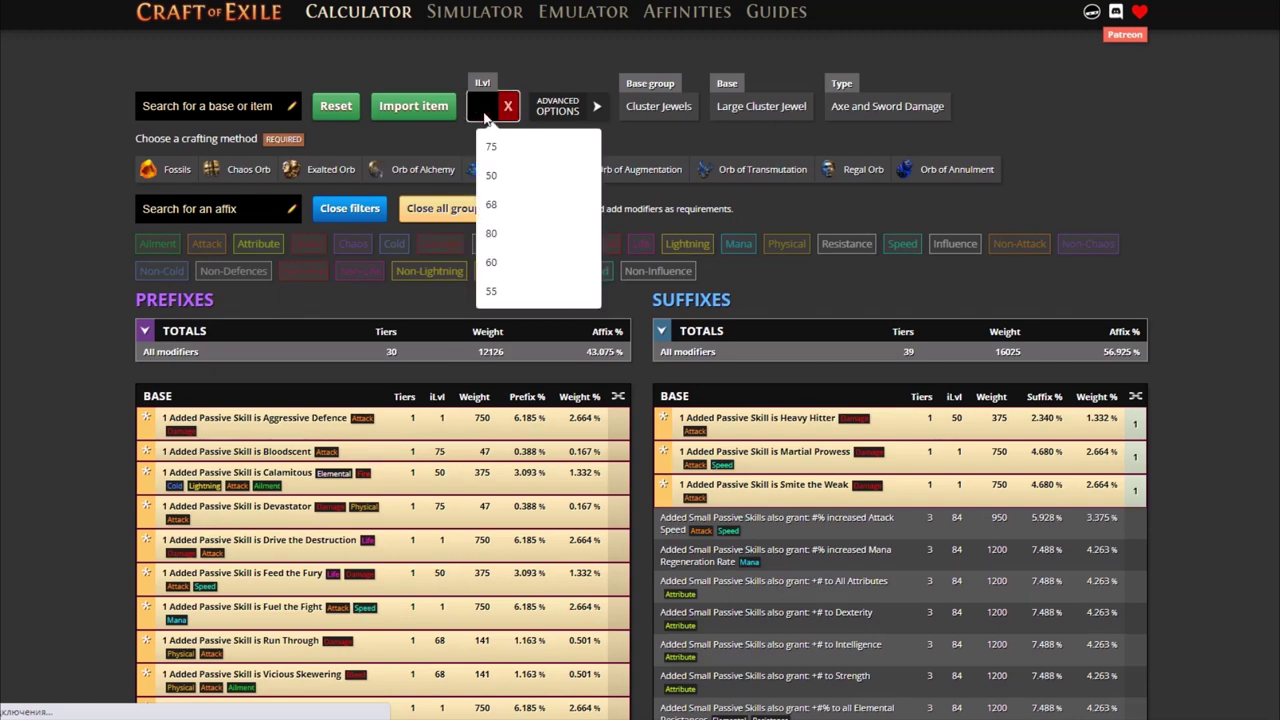
text(75)
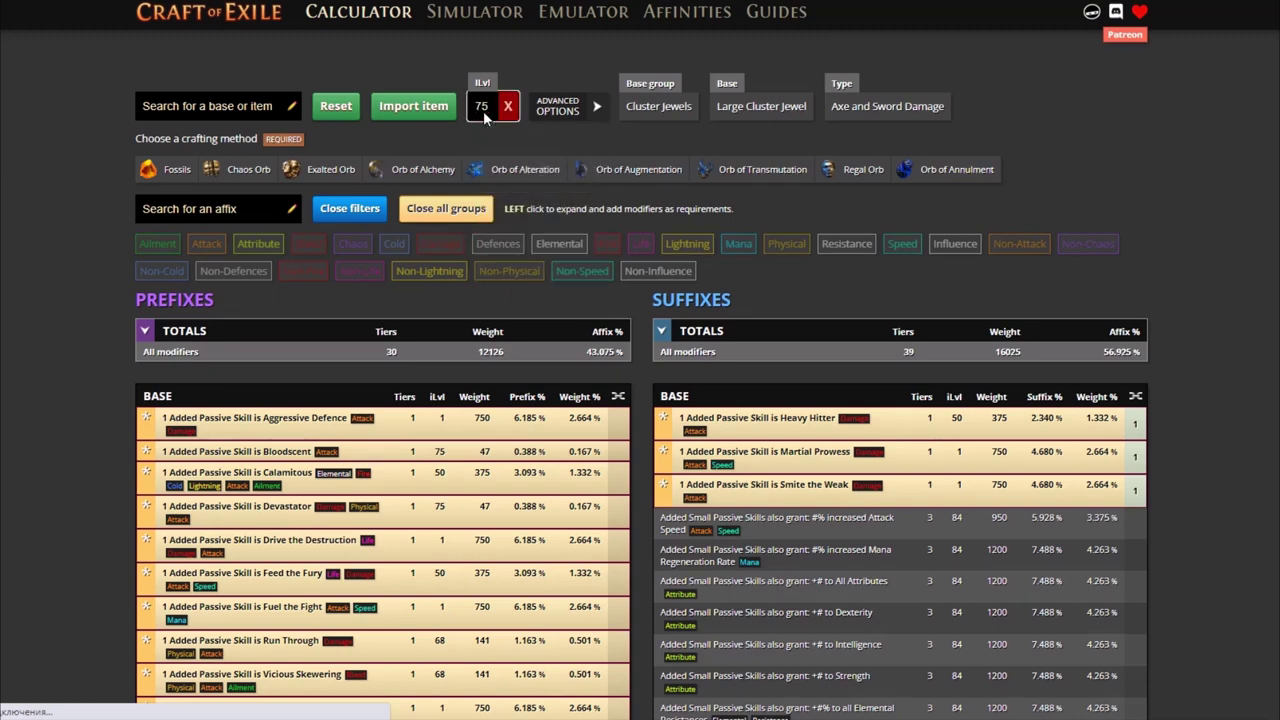
click(541, 56)
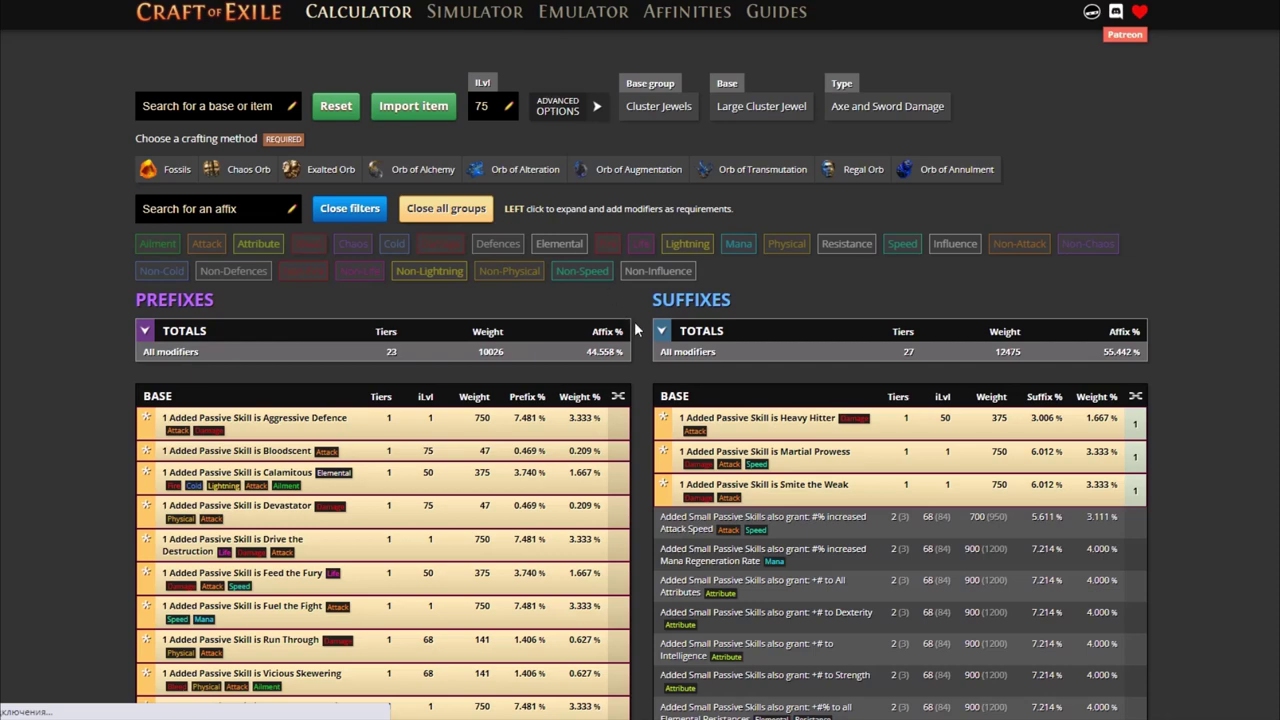
Step: Choose Orb of Alteration as the crafting method with Alt + Augment + Regal as the advanced method
scroll(610, 296, down, 1)
scroll(560, 230, up, 1)
click(506, 172)
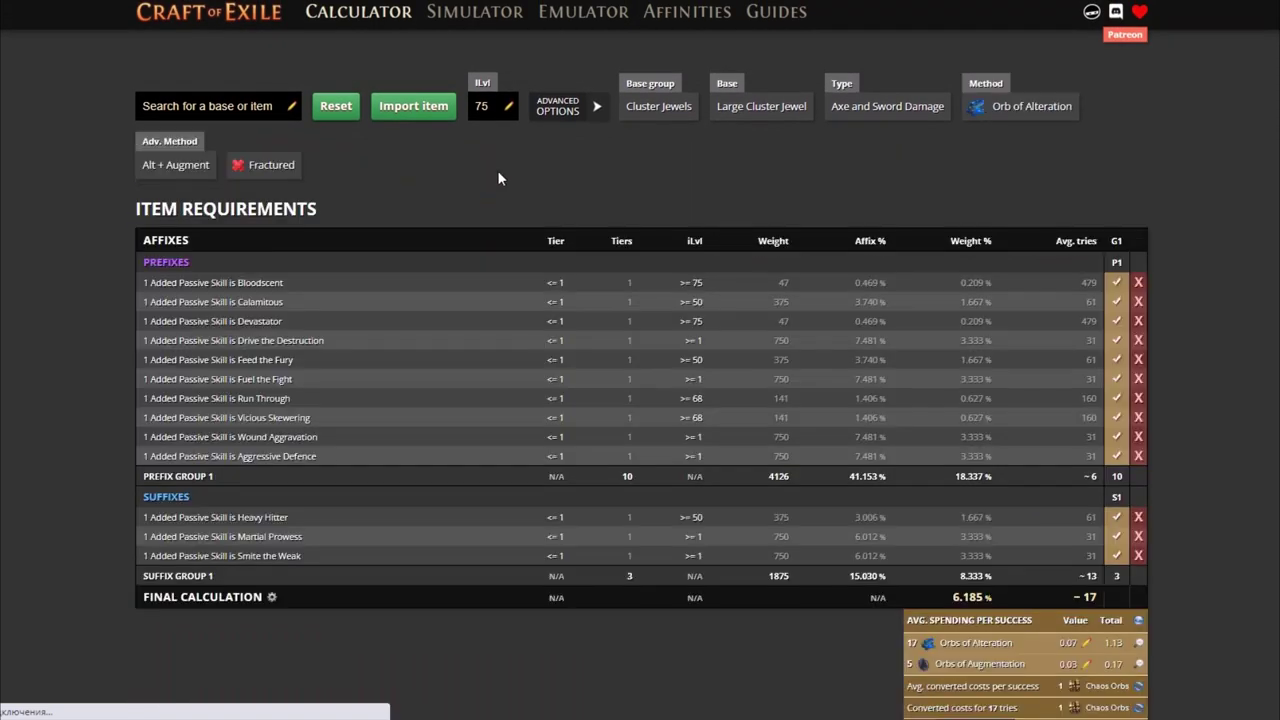
click(155, 168)
click(263, 174)
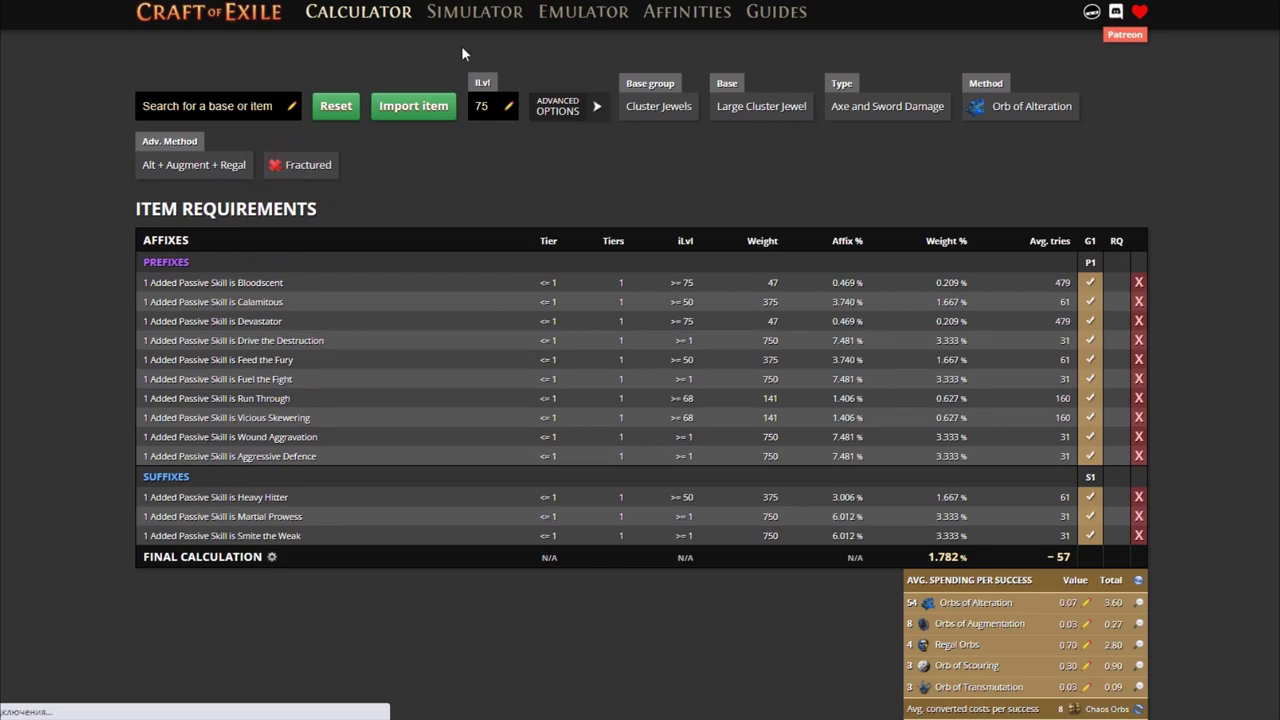
Step: Start a simulation in the simulator for an Axe and Sword Damage cluster jewel at item level 75
click(473, 20)
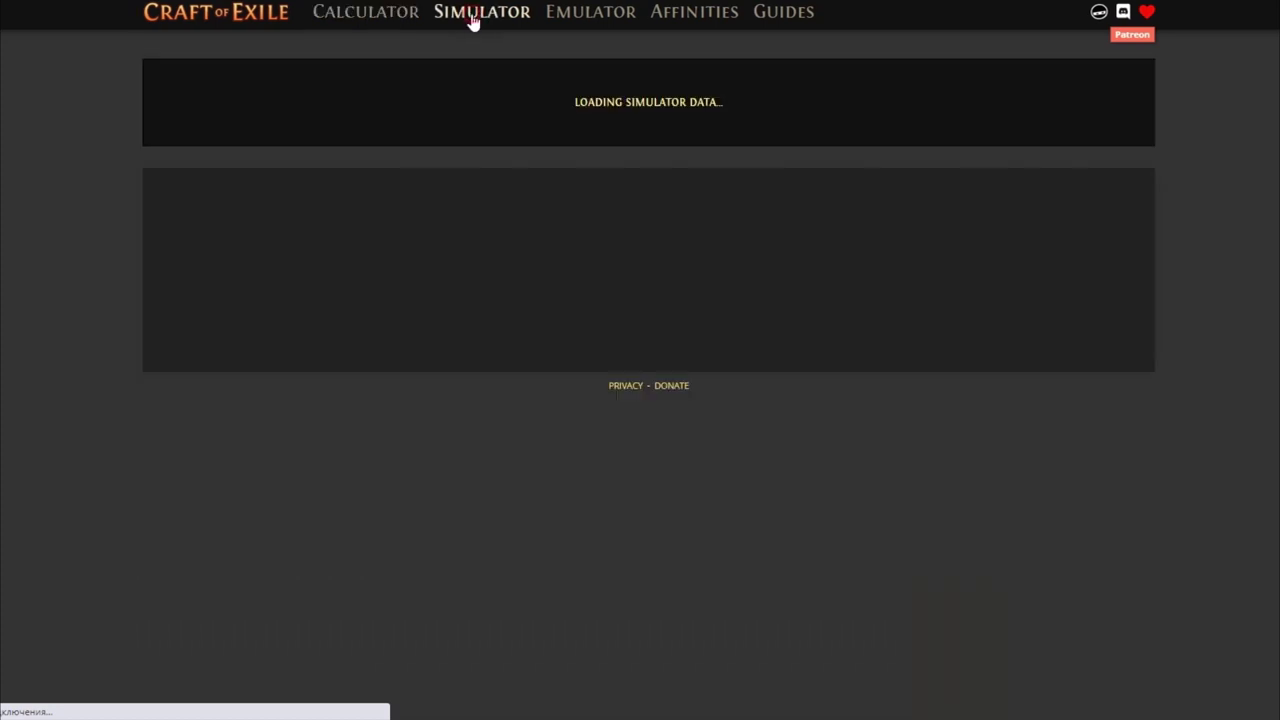
click(444, 172)
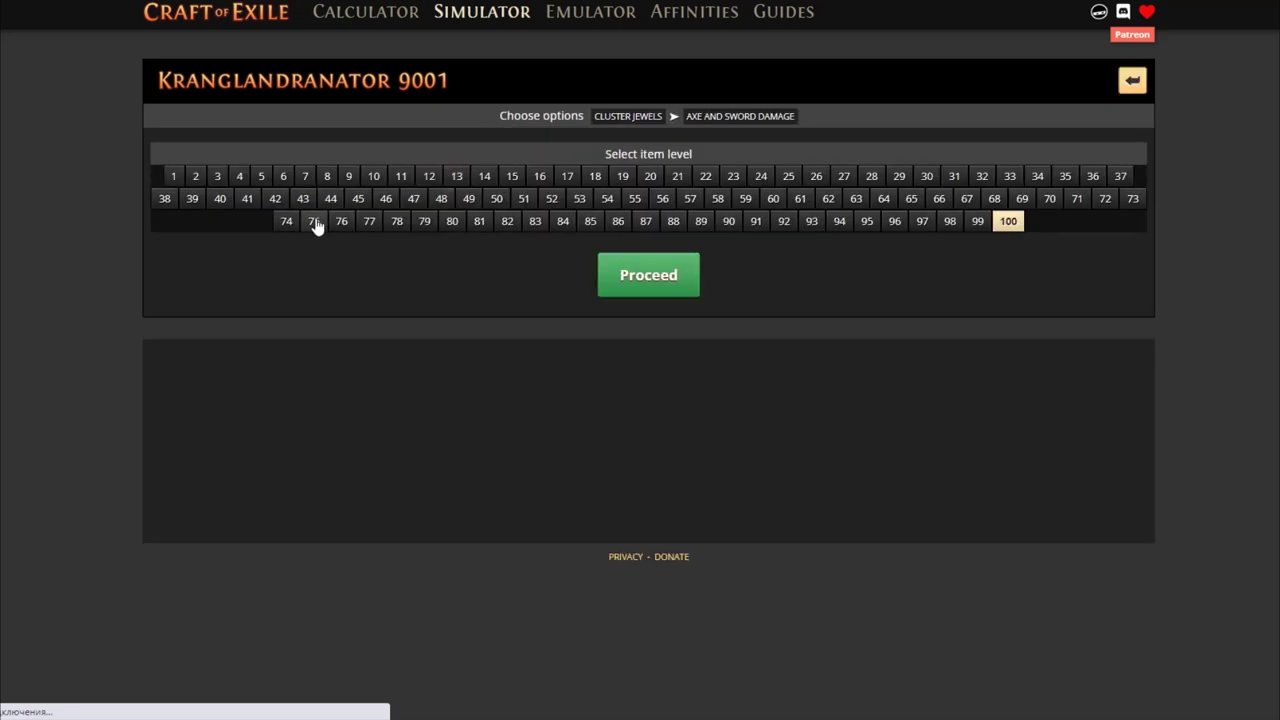
click(315, 224)
click(639, 290)
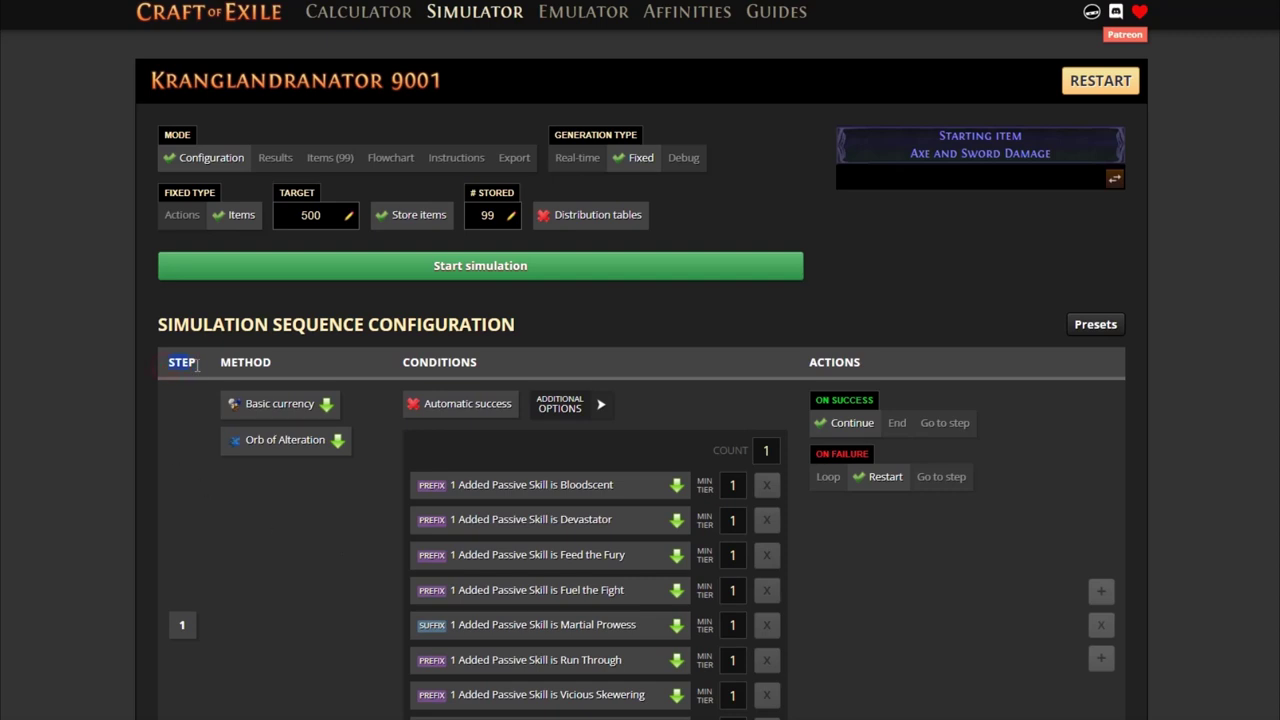
Step: Examine the methods, conditions and success and failure actions of steps 1 to 3 in the simulation sequence
scroll(240, 440, down, 1)
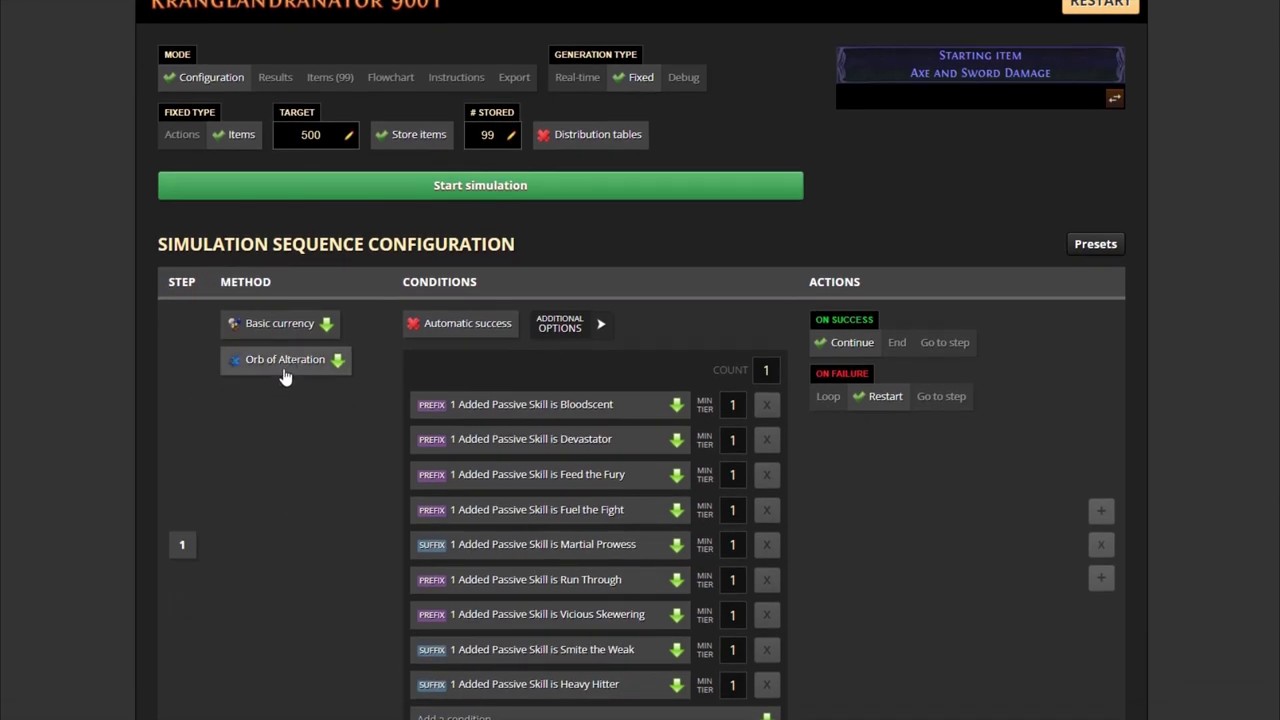
scroll(299, 475, down, 2)
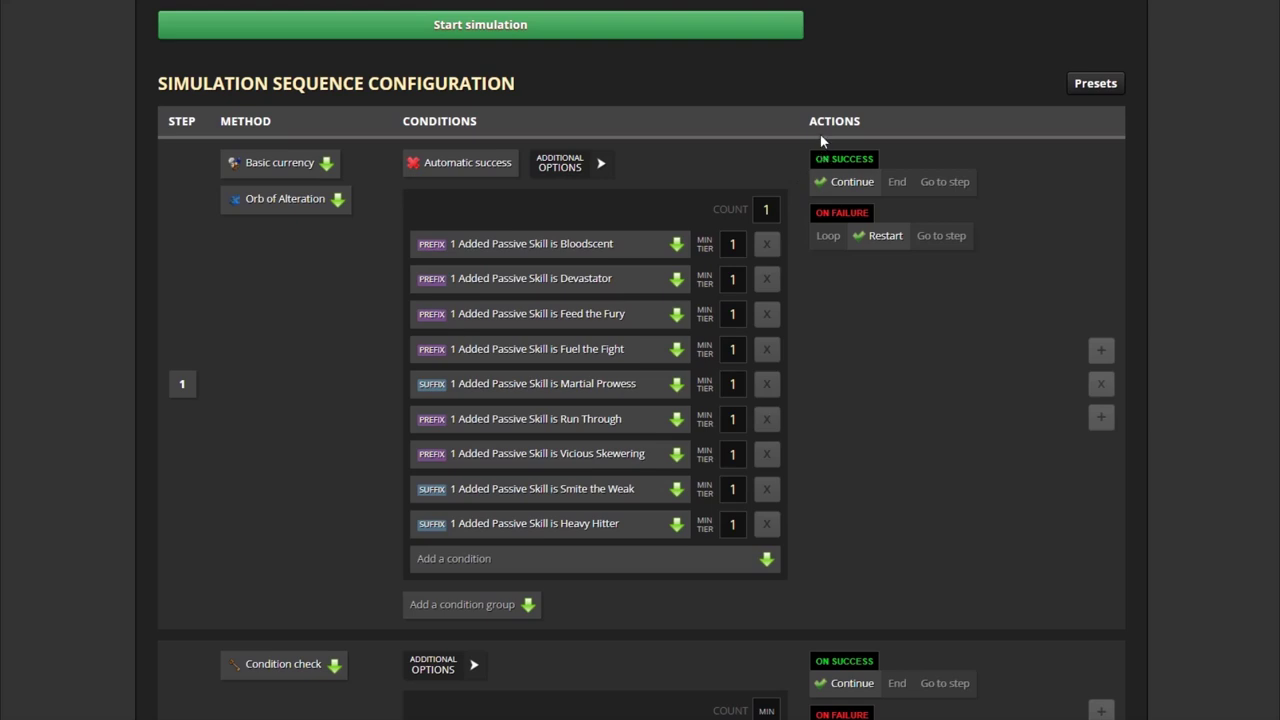
click(863, 137)
scroll(921, 463, down, 1)
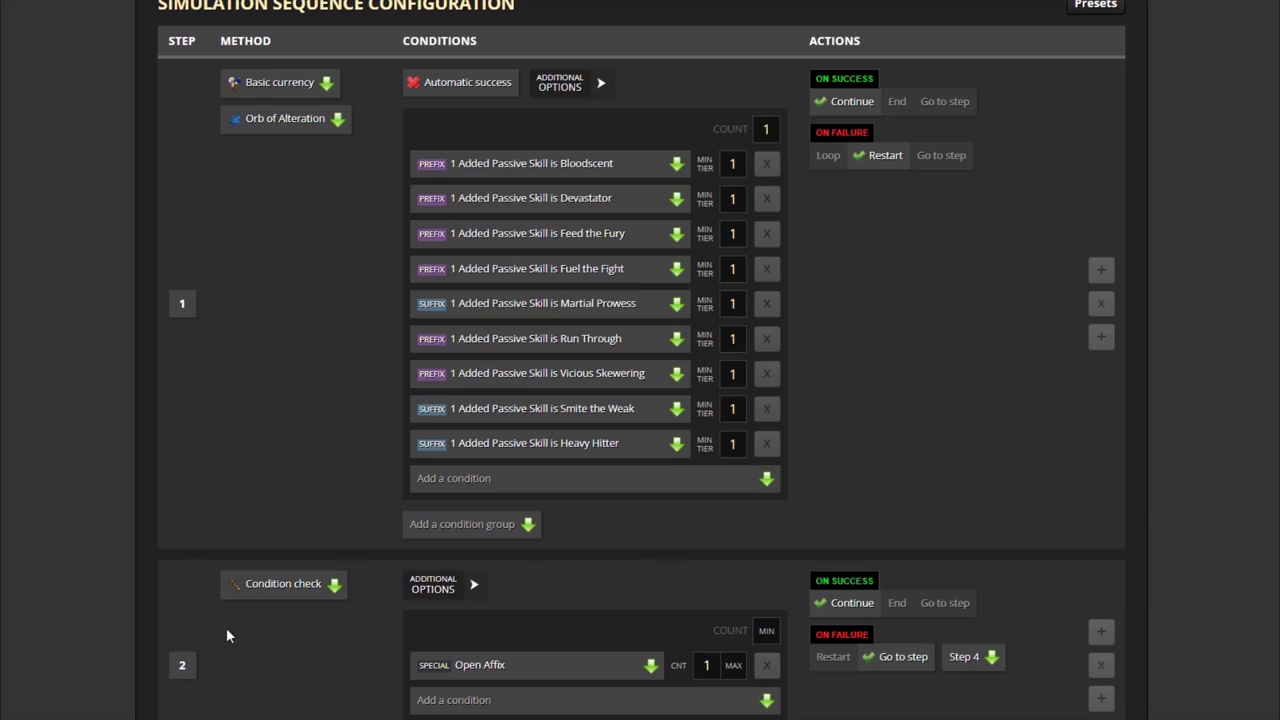
scroll(447, 516, down, 2)
scroll(892, 396, up, 1)
scroll(893, 380, up, 2)
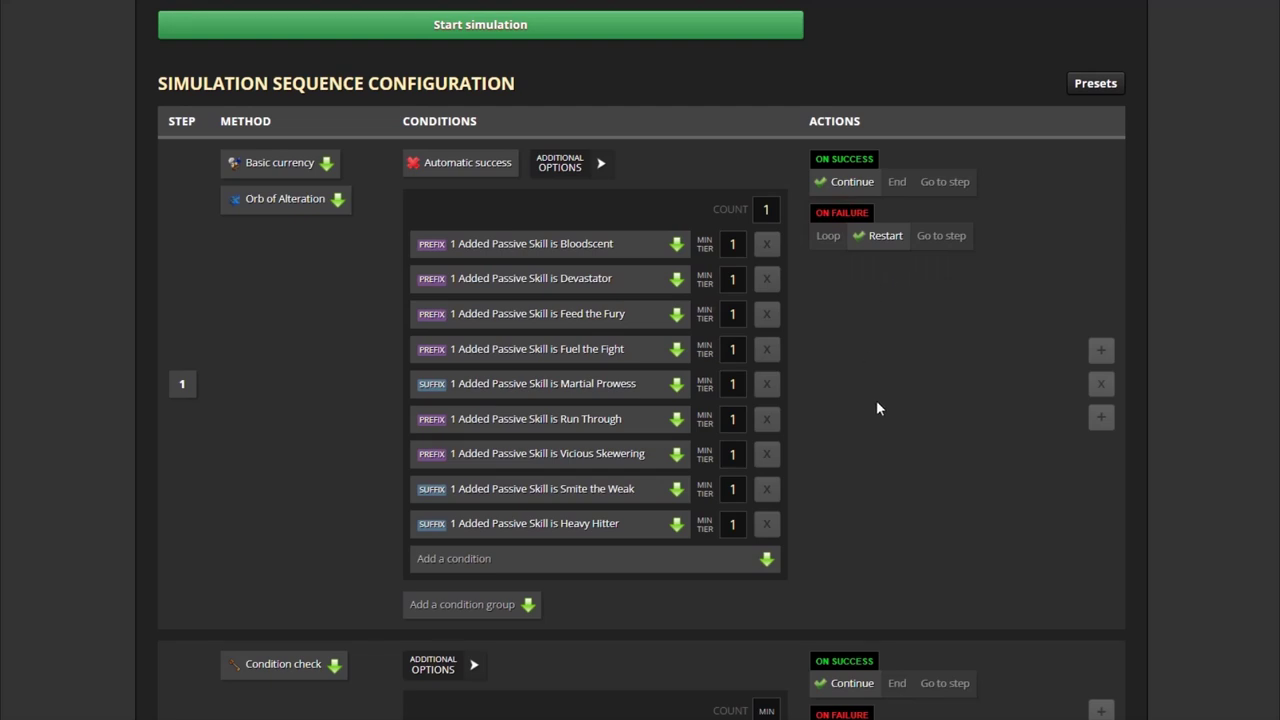
scroll(881, 401, down, 2)
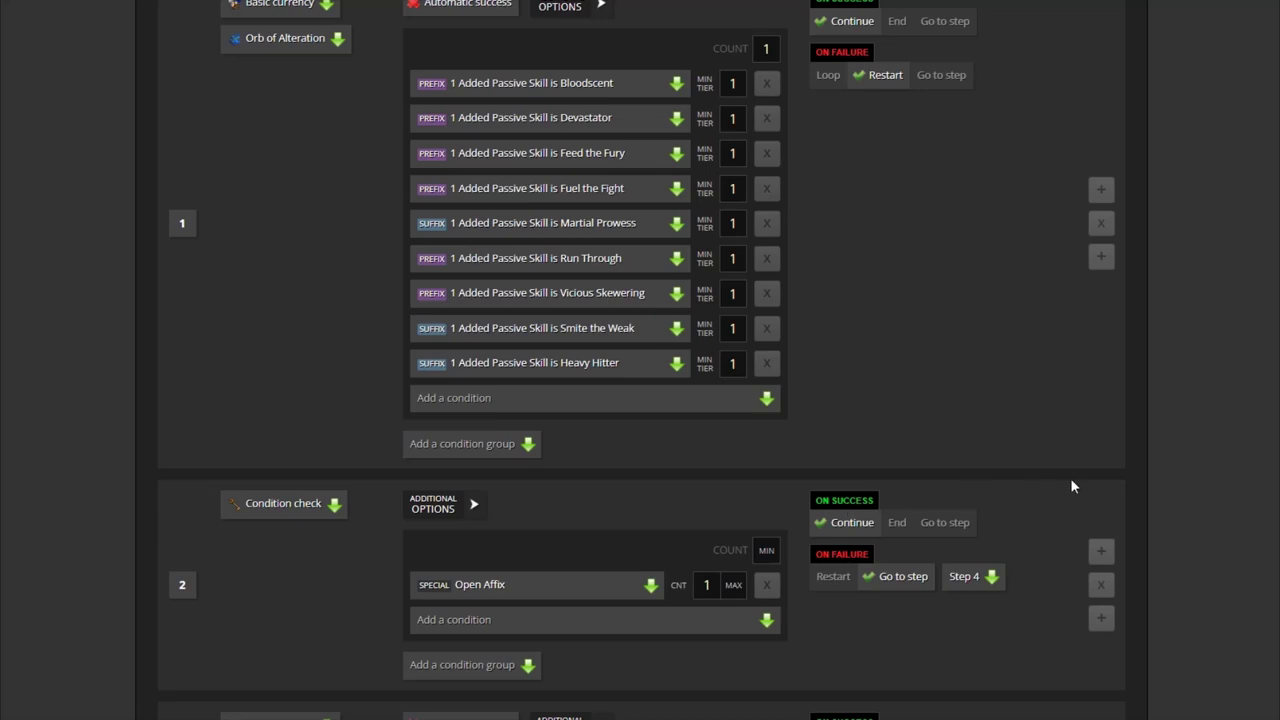
scroll(1051, 477, down, 5)
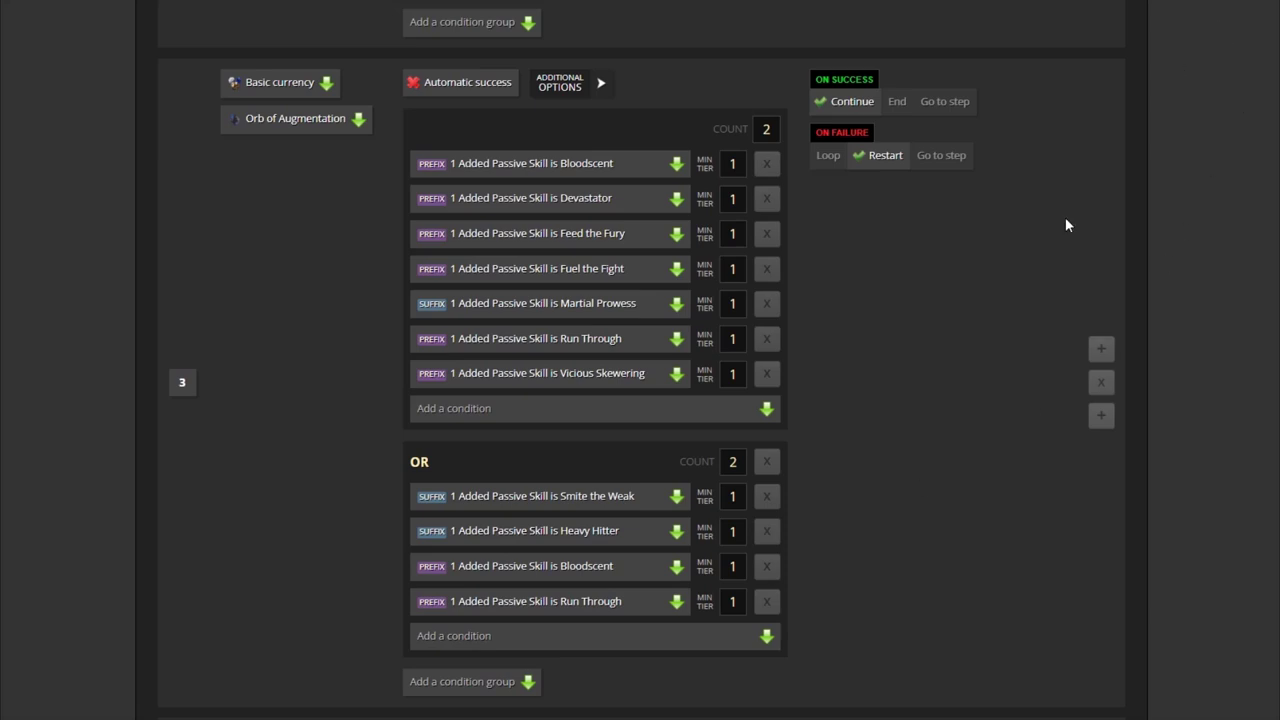
Step: Bring the crafting bot window over the sequence and examine the magic item affixes, their individual weights and the magic and rare weight thresholds
drag(1276, 200, 994, 188)
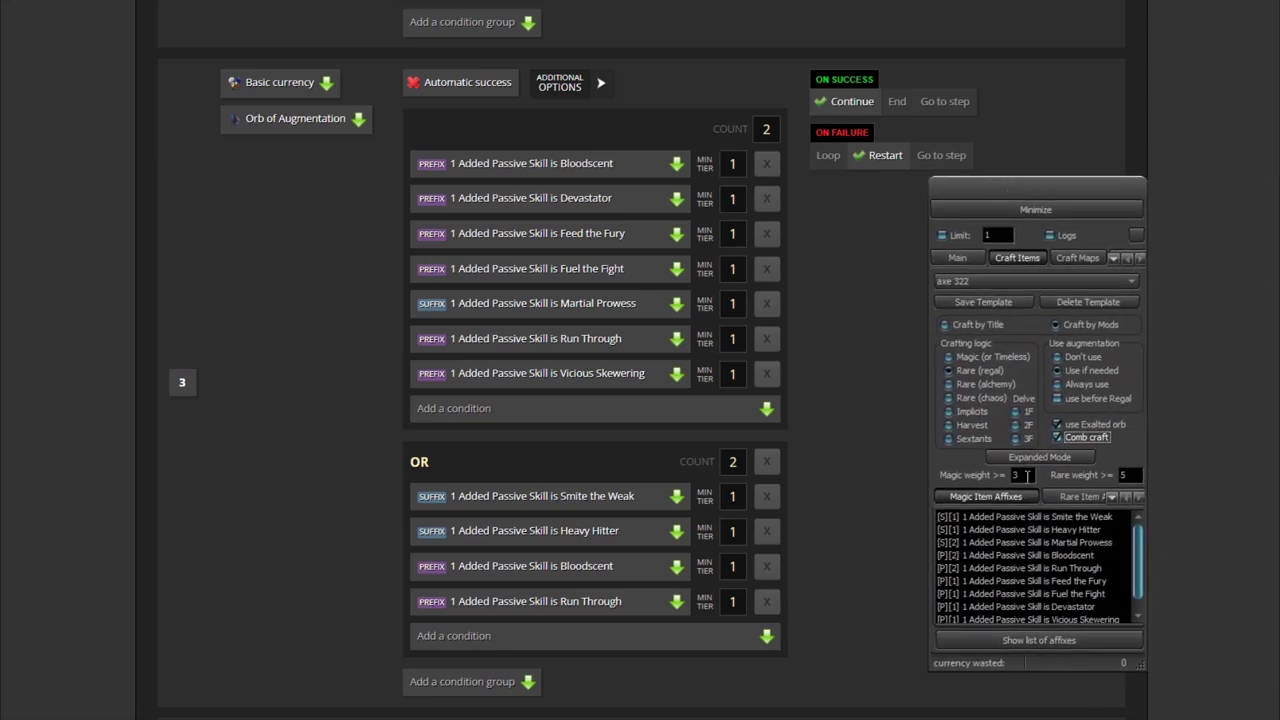
click(1055, 517)
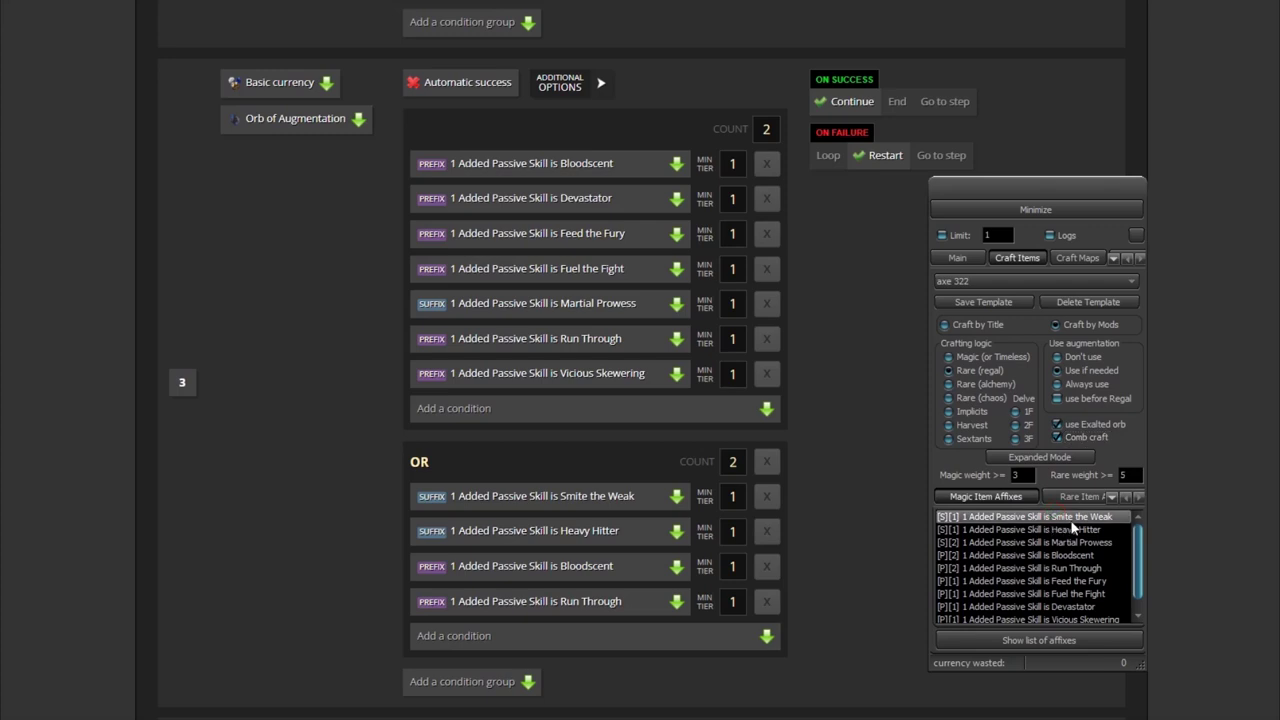
click(1087, 529)
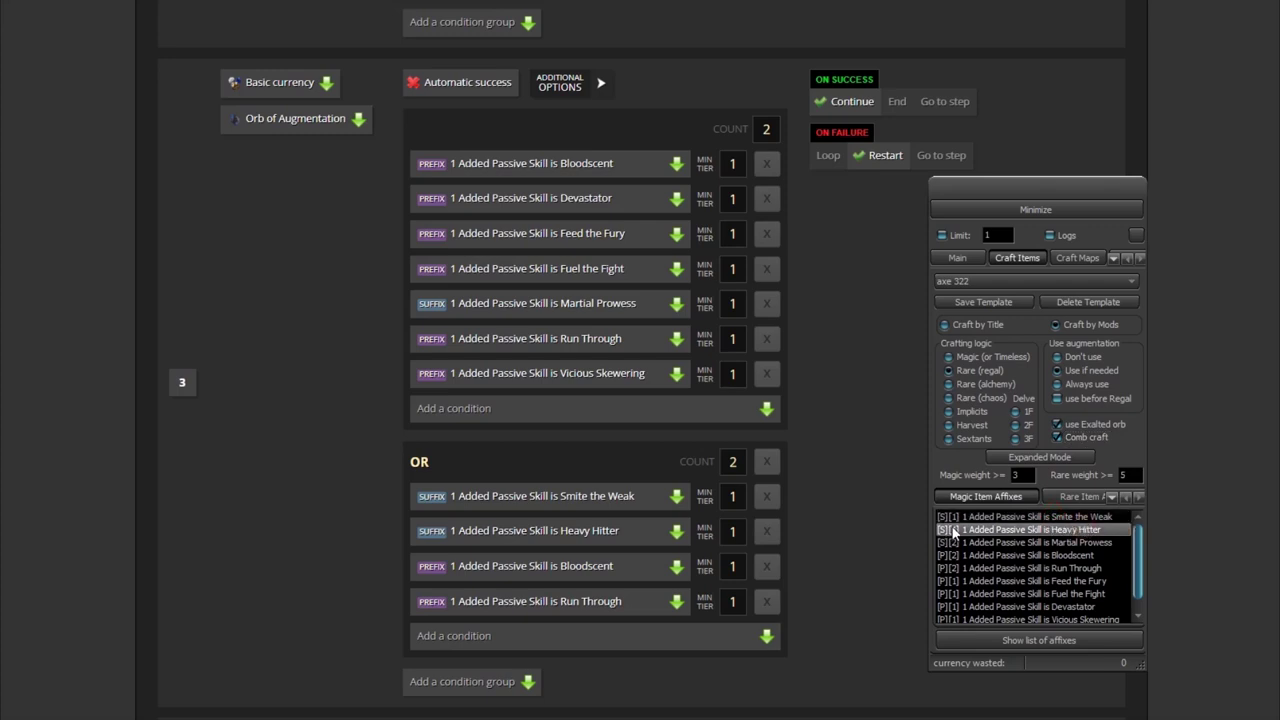
click(1018, 544)
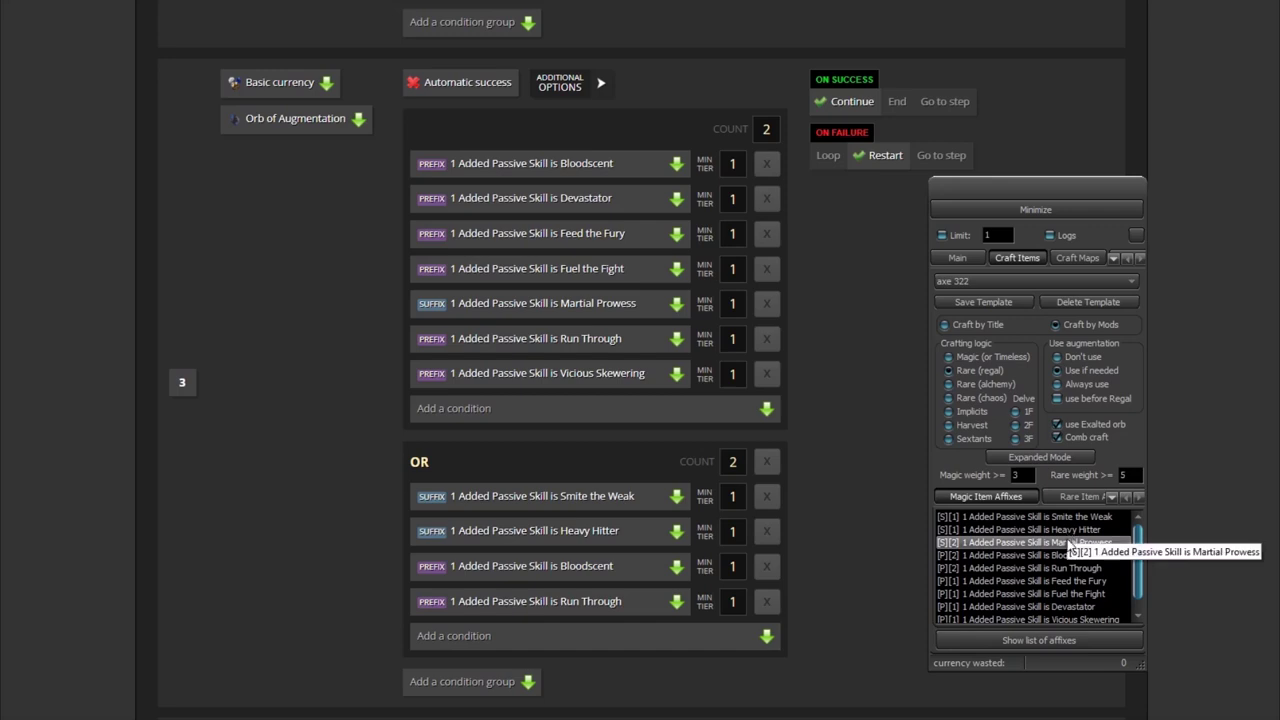
click(1066, 537)
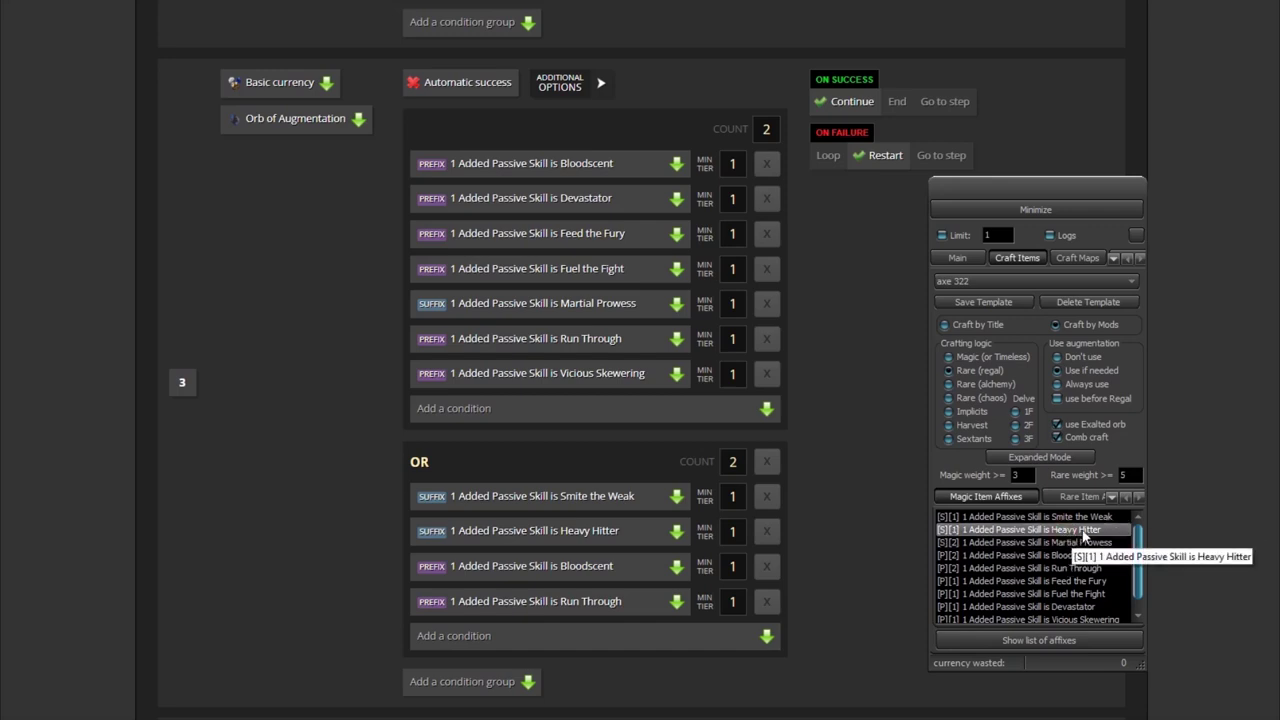
click(1010, 557)
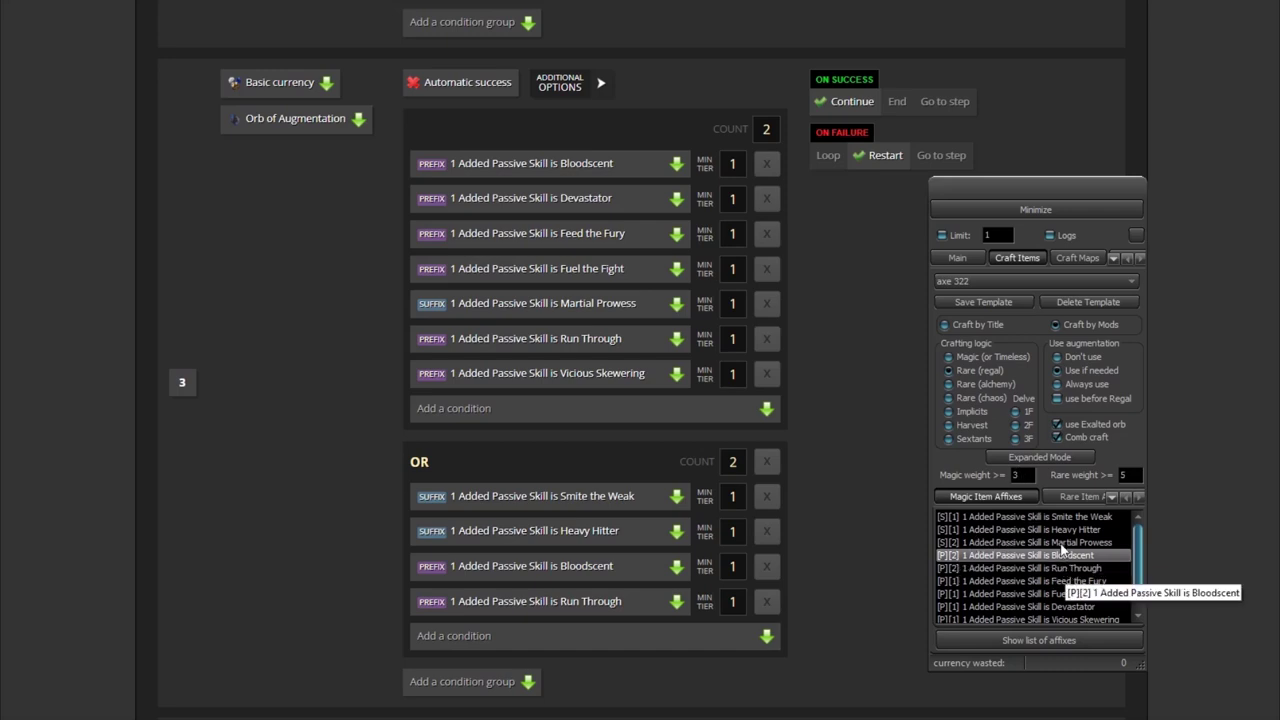
click(1062, 516)
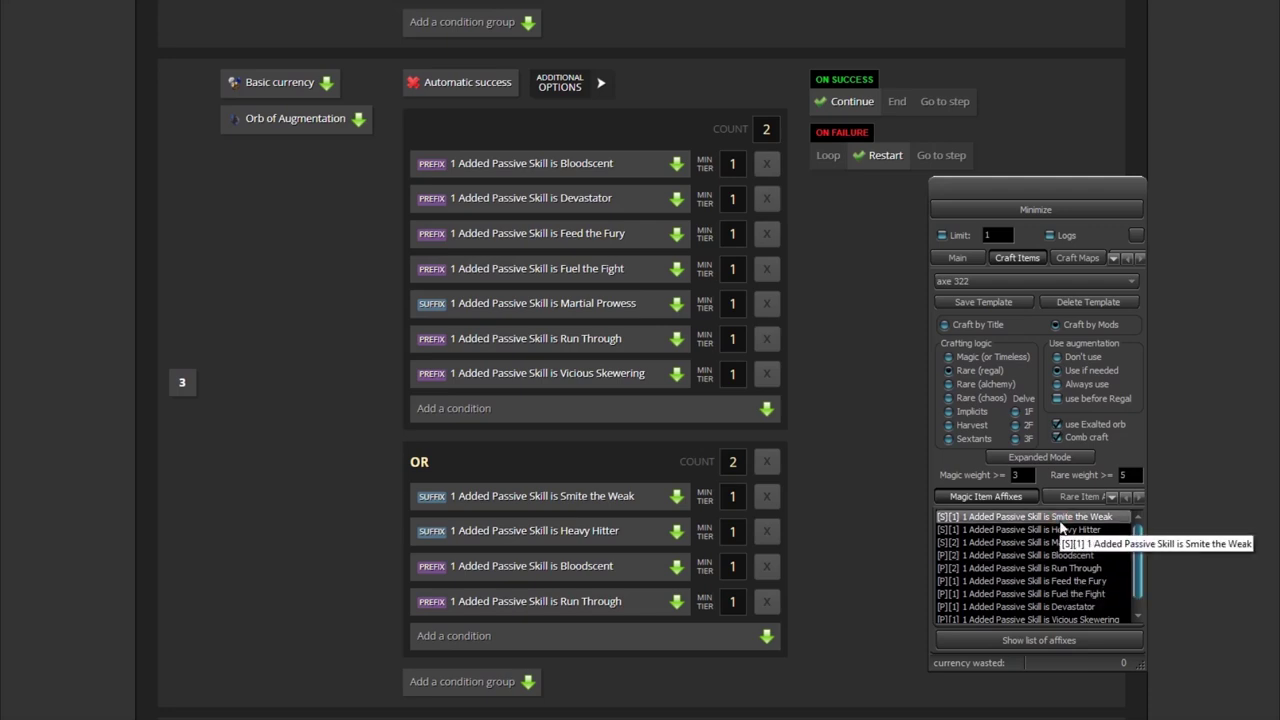
click(1013, 582)
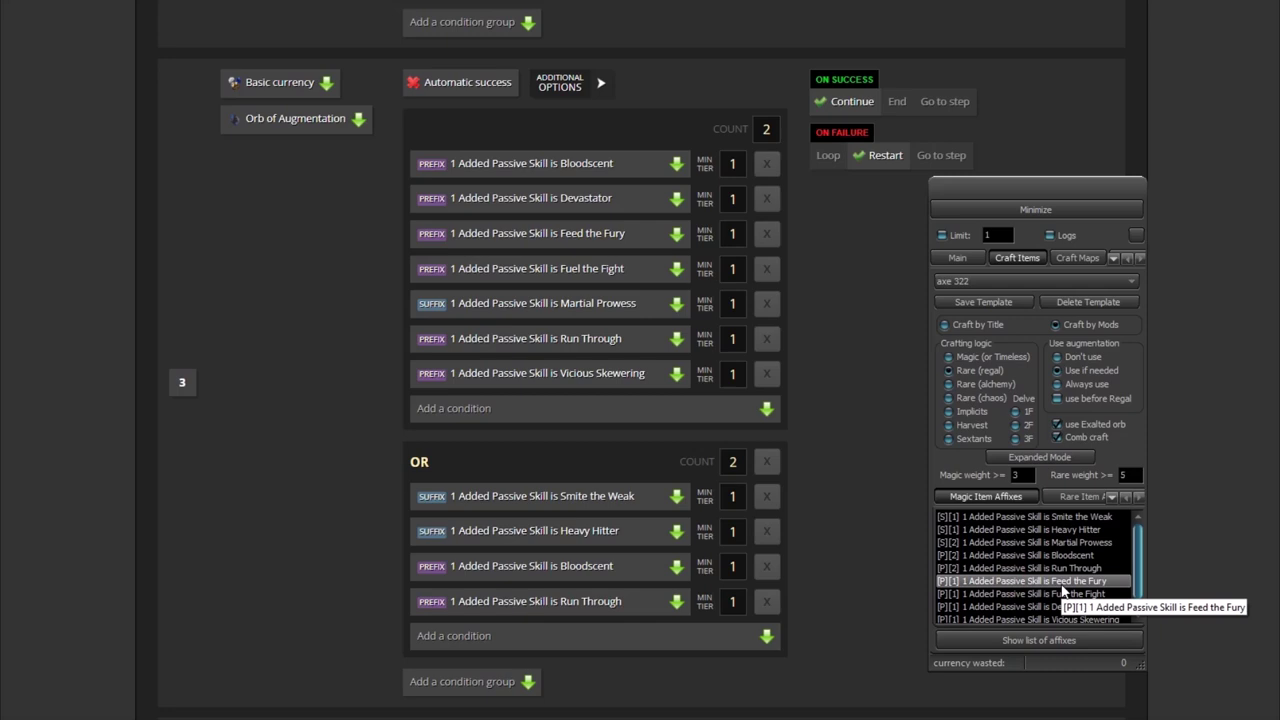
click(967, 518)
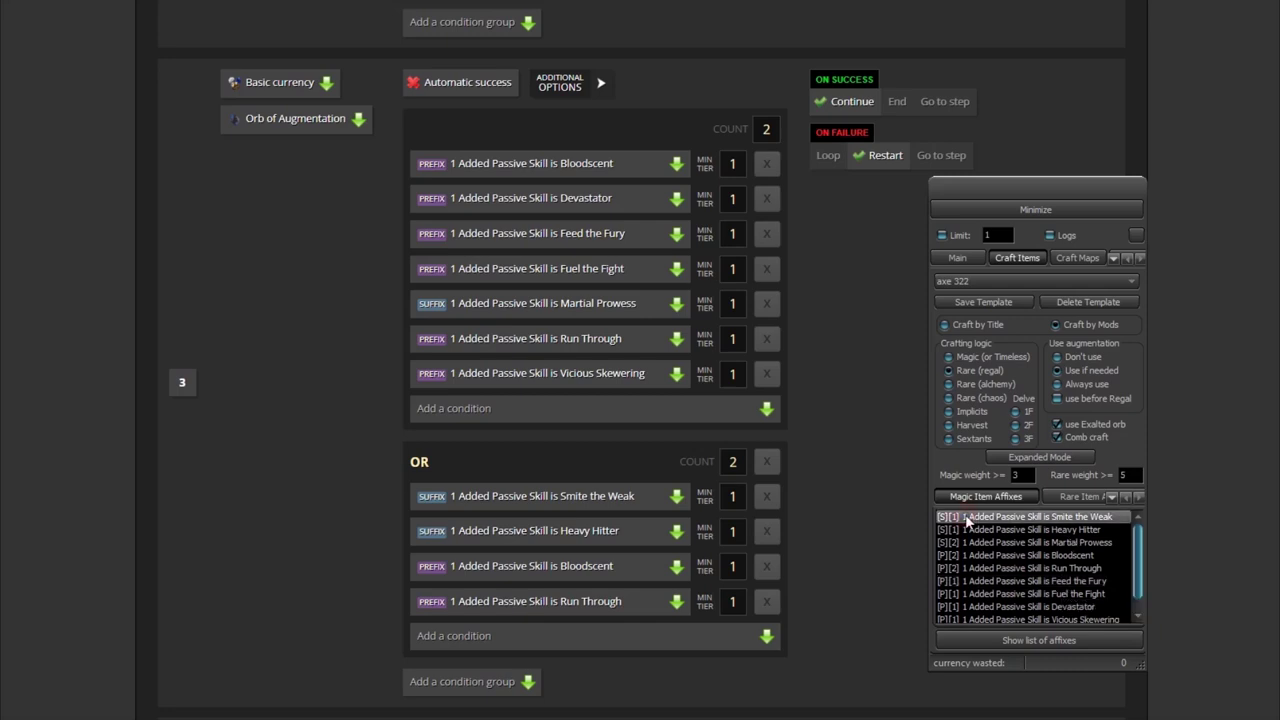
click(962, 580)
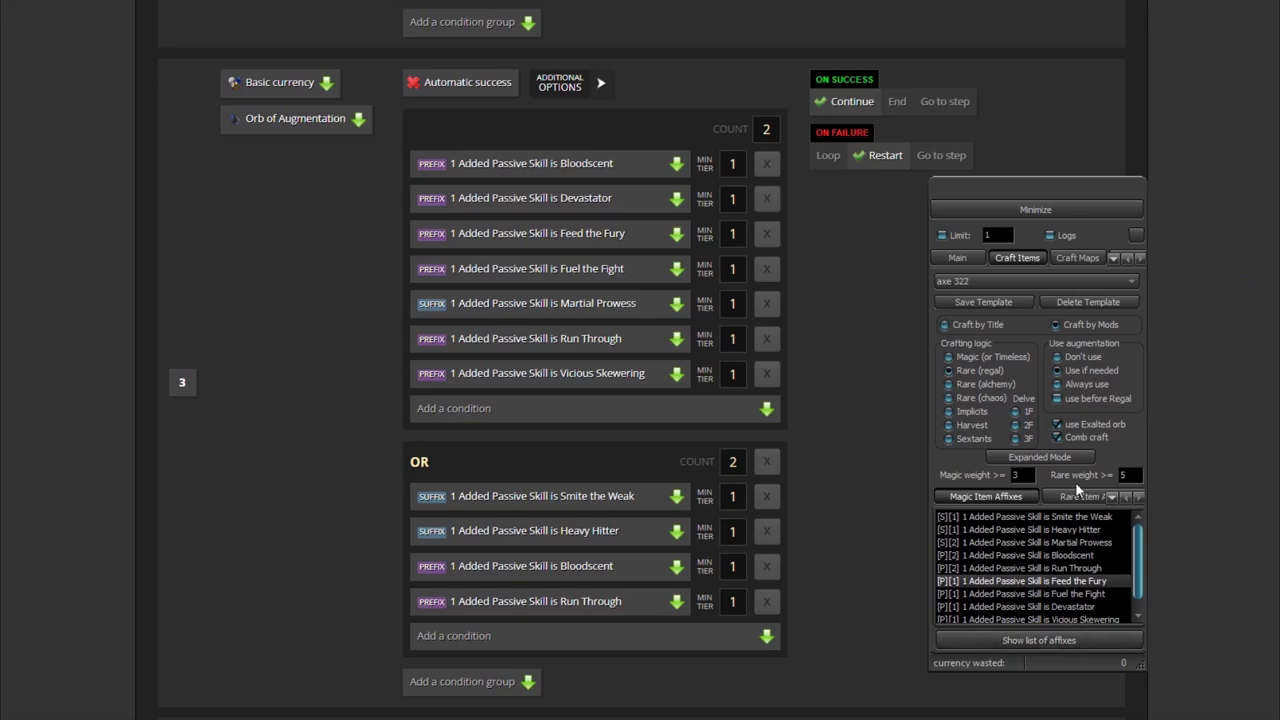
click(1124, 476)
click(1048, 543)
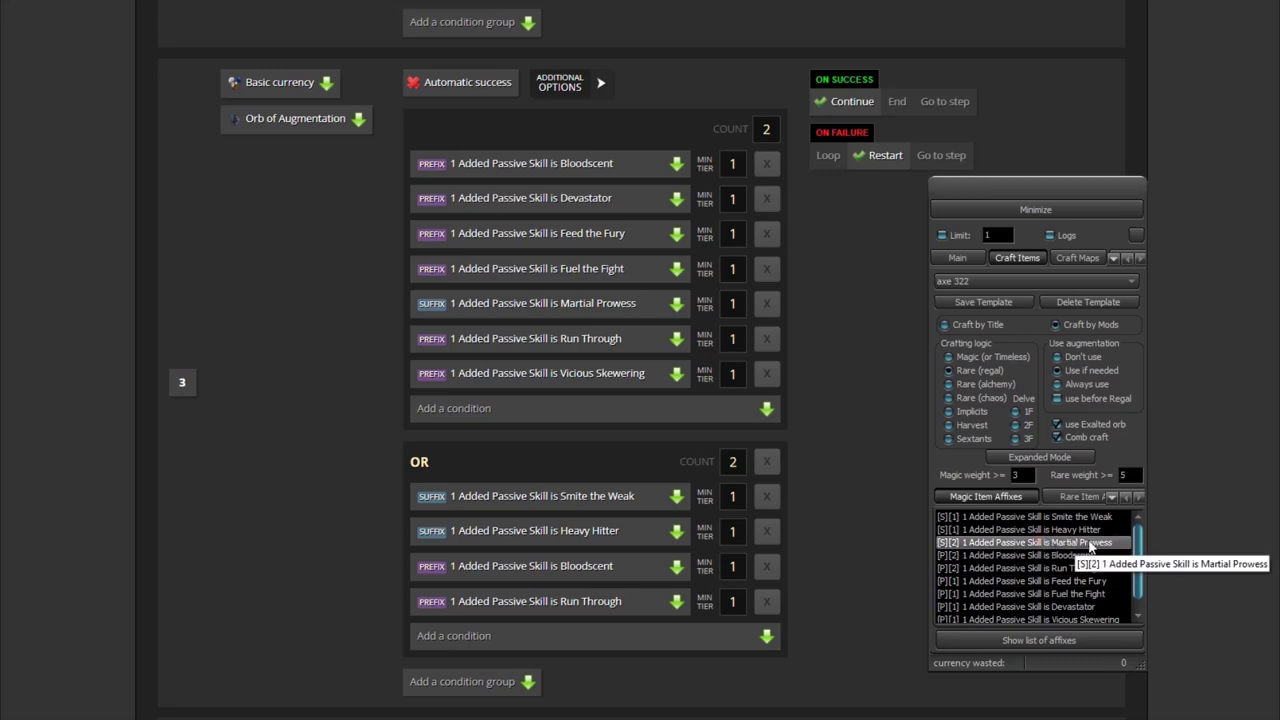
click(1001, 568)
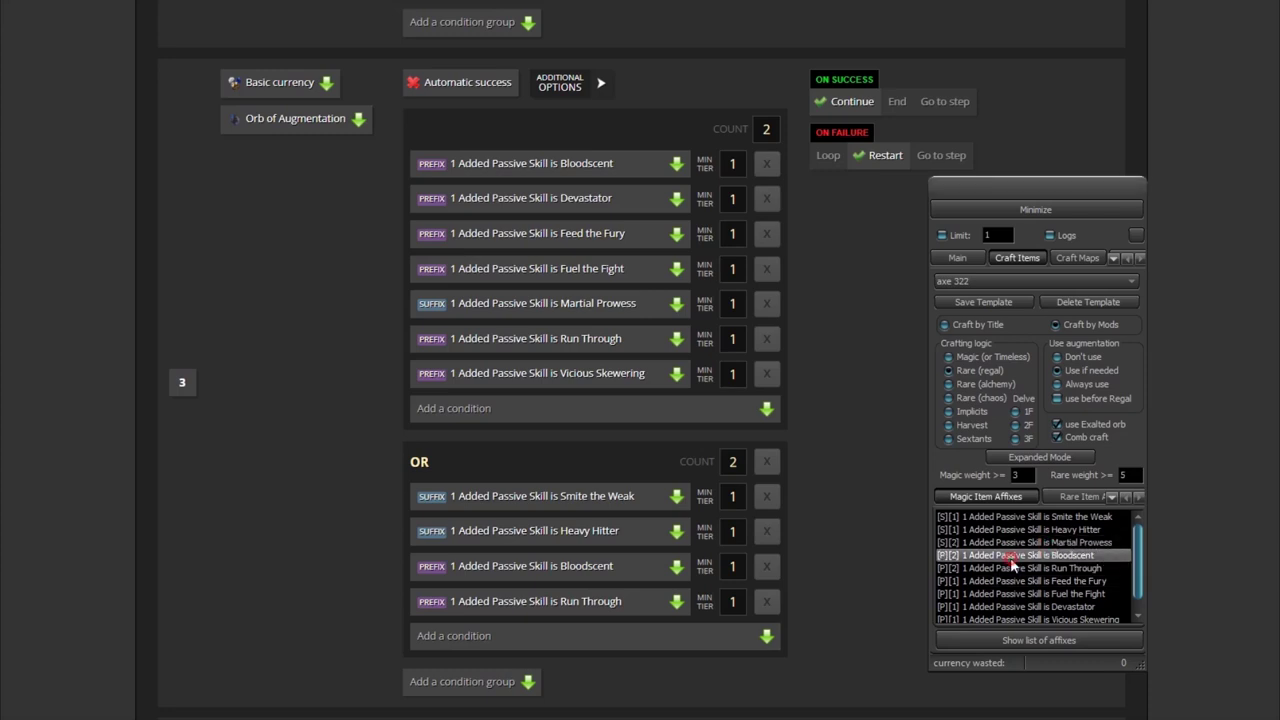
click(976, 556)
Step: Examine the rare item affix combinations in the crafting bot and move its window out of the way
click(1088, 498)
click(1004, 519)
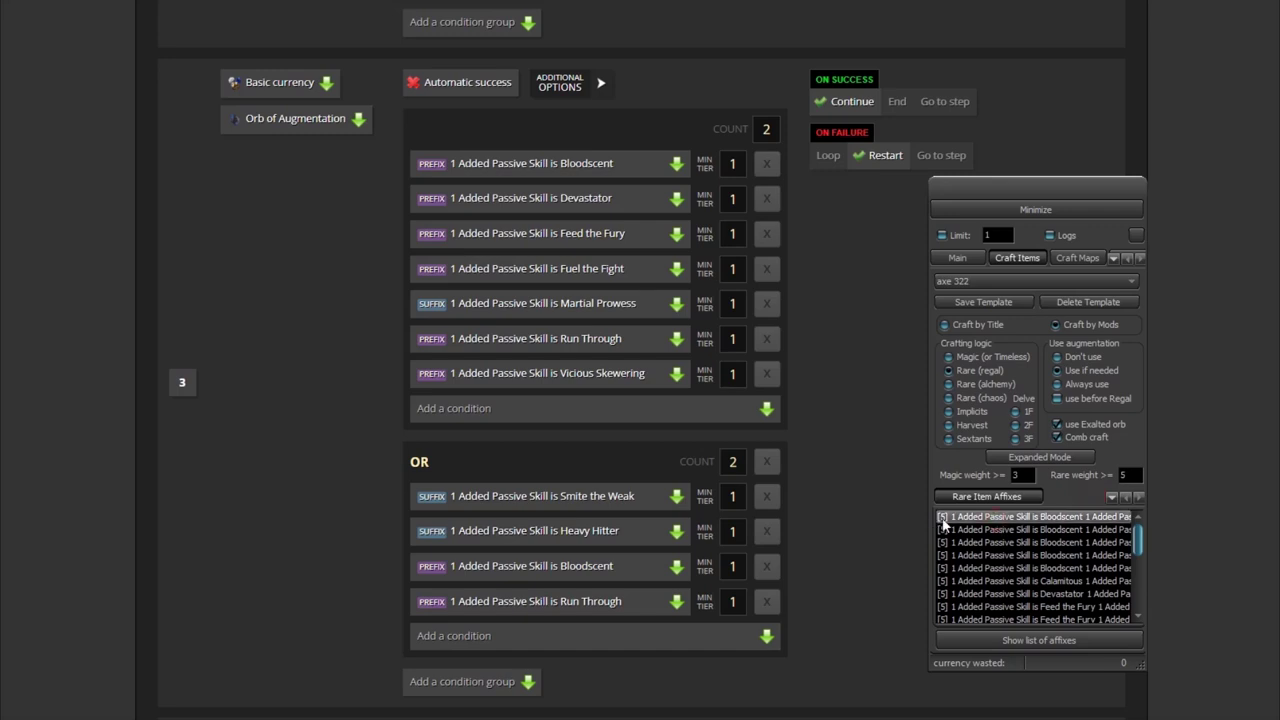
click(947, 529)
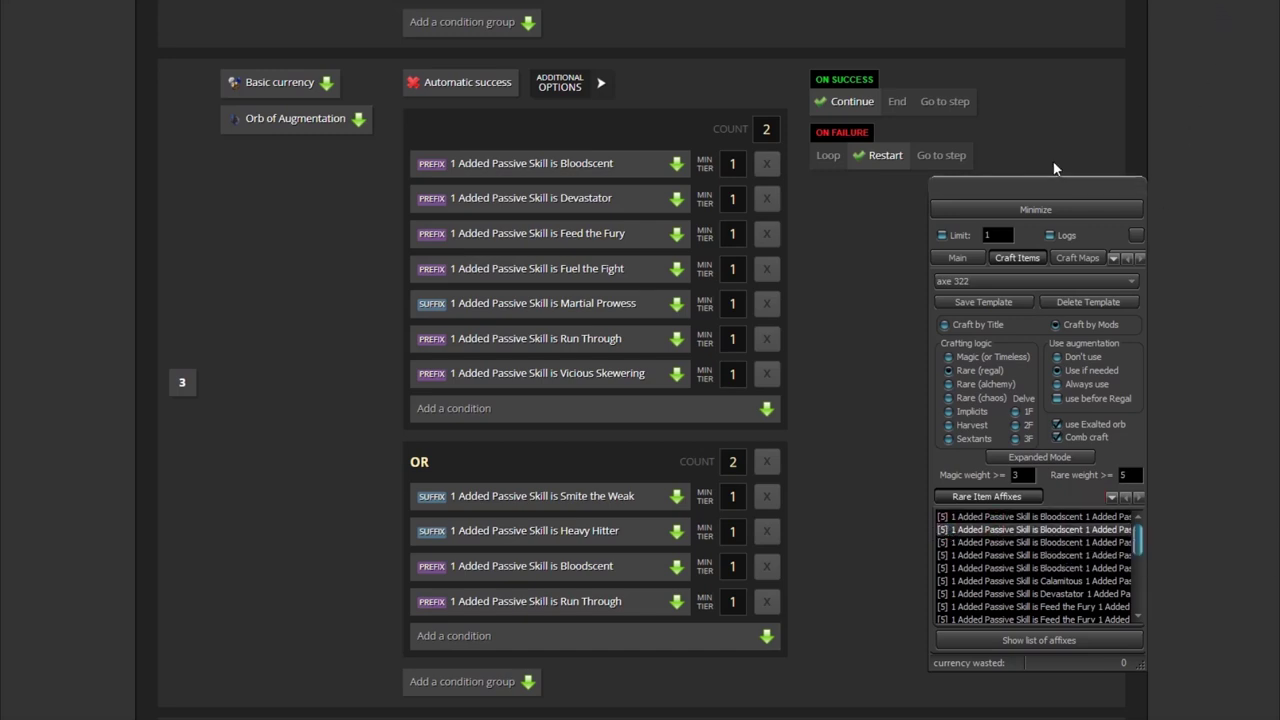
drag(975, 186, 1222, 192)
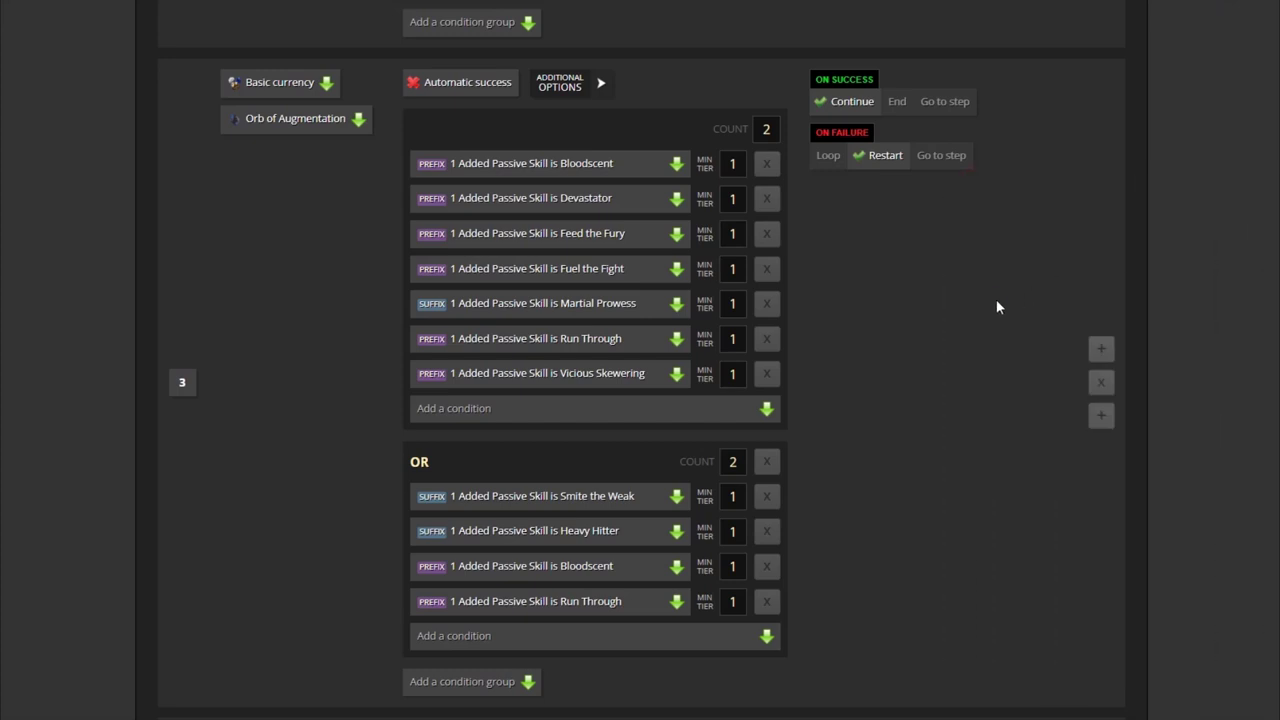
Step: Examine the Regal Orb step's three-affix condition groups and its success and failure actions in the simulation sequence
scroll(996, 299, down, 3)
scroll(951, 346, down, 8)
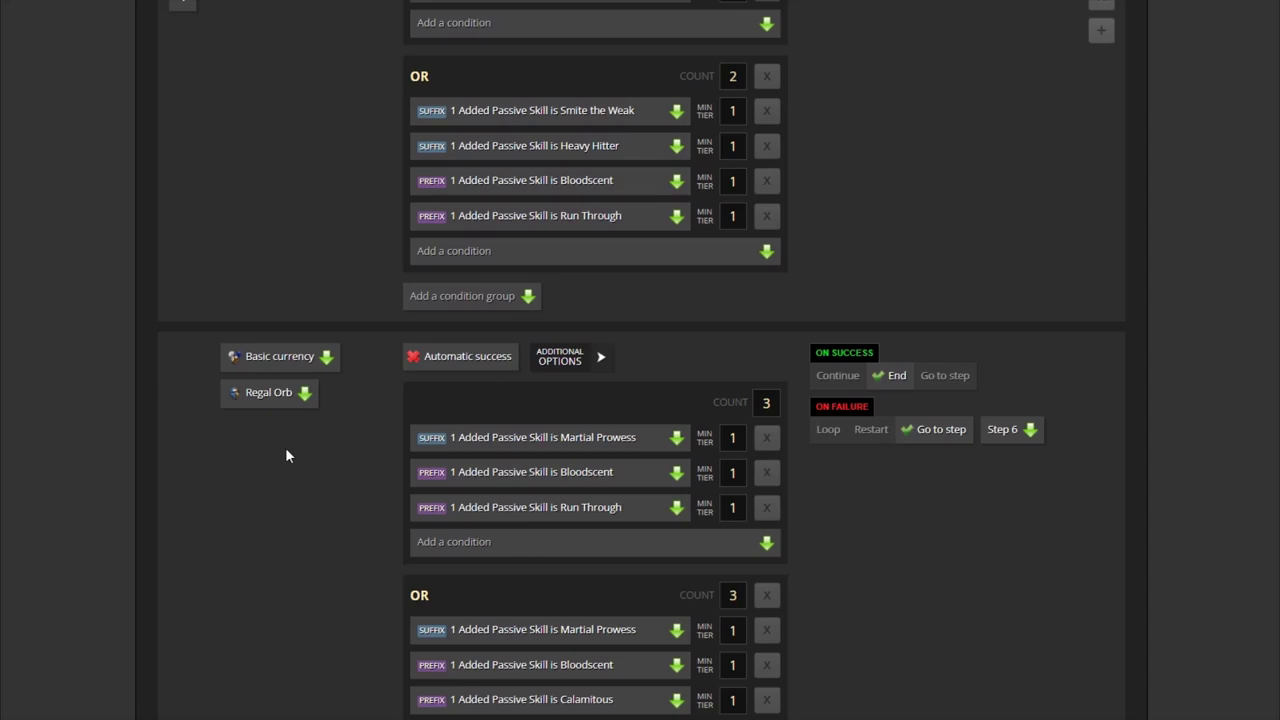
scroll(316, 455, down, 2)
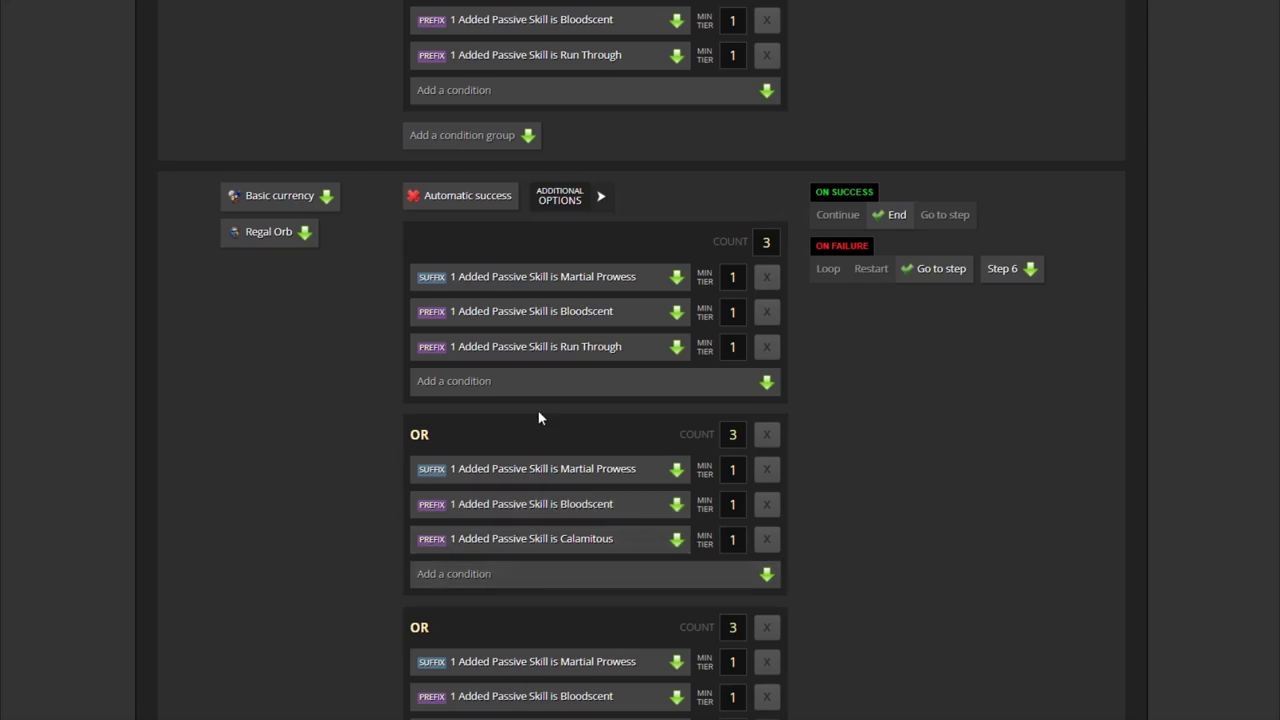
scroll(546, 446, down, 1)
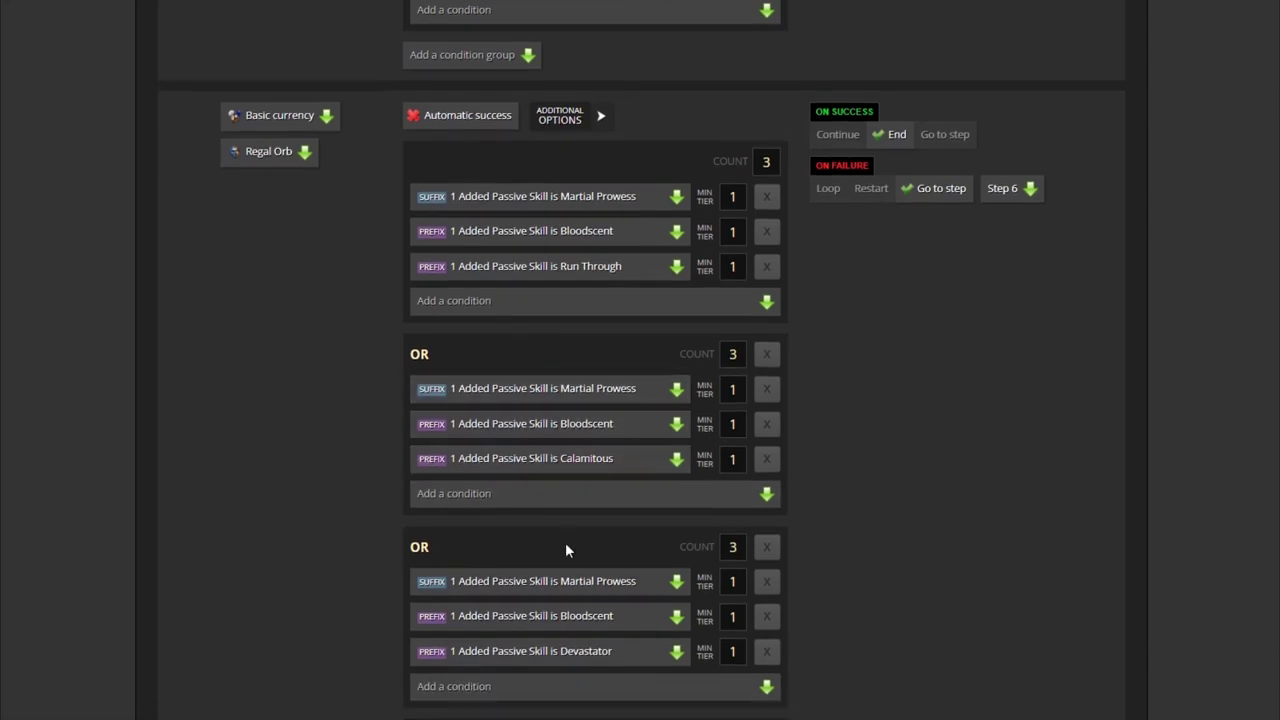
scroll(844, 480, down, 1)
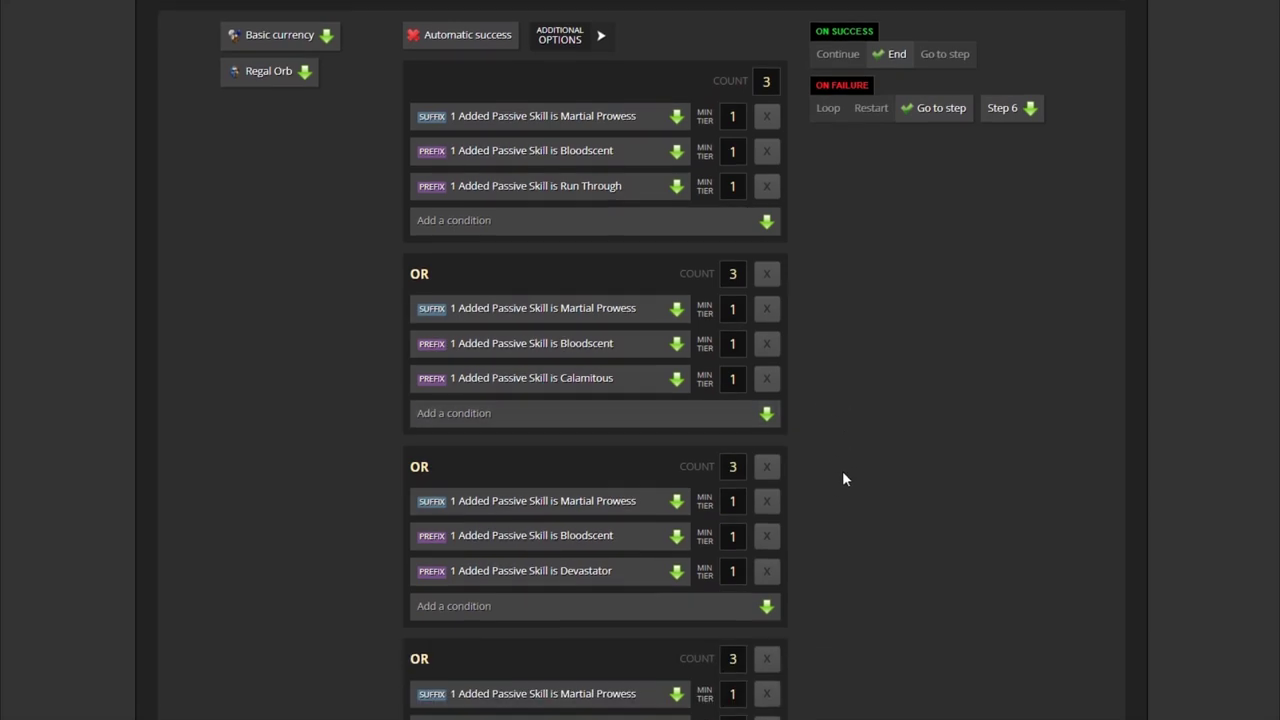
double_click(415, 272)
double_click(419, 466)
scroll(893, 433, down, 1)
scroll(891, 431, down, 3)
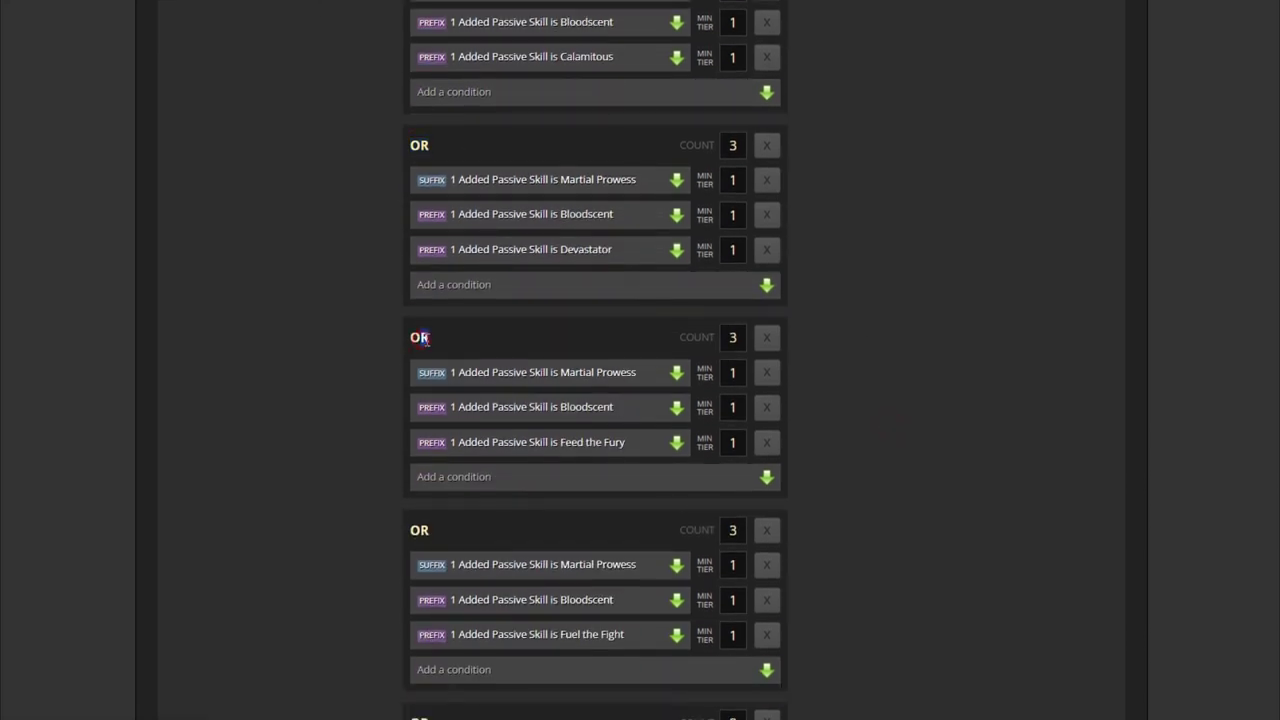
scroll(920, 423, down, 10)
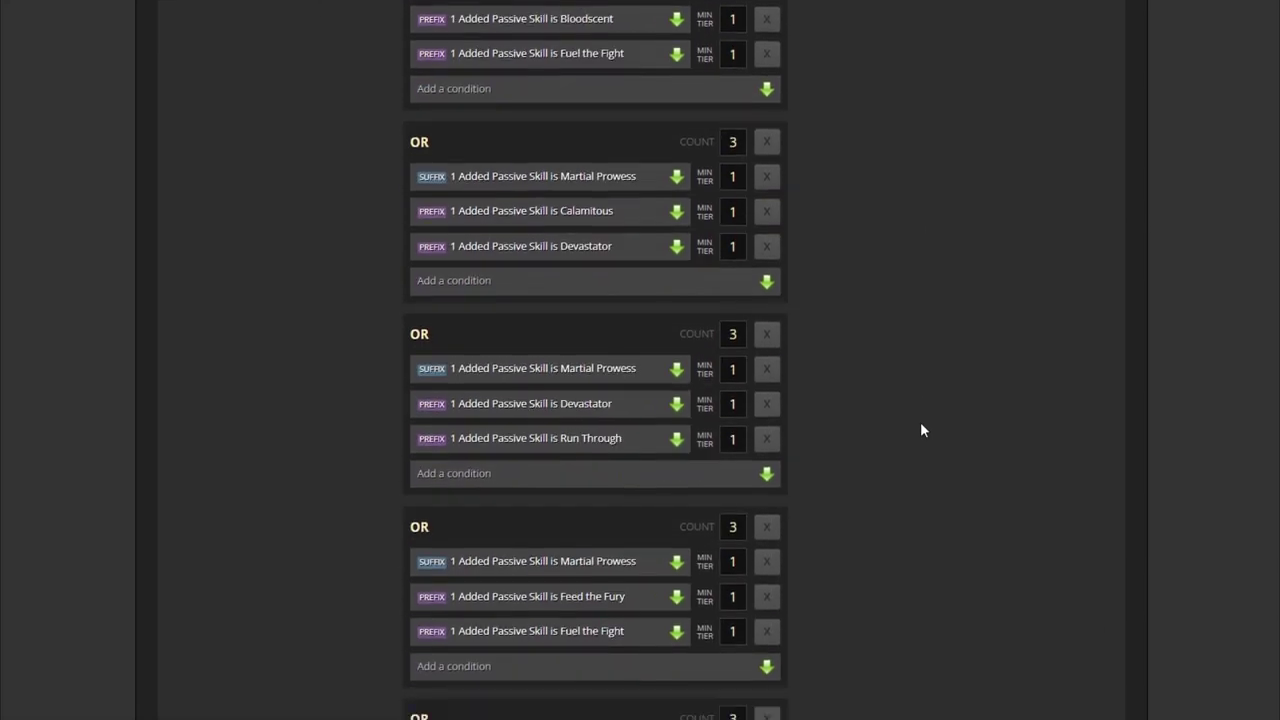
scroll(921, 424, down, 10)
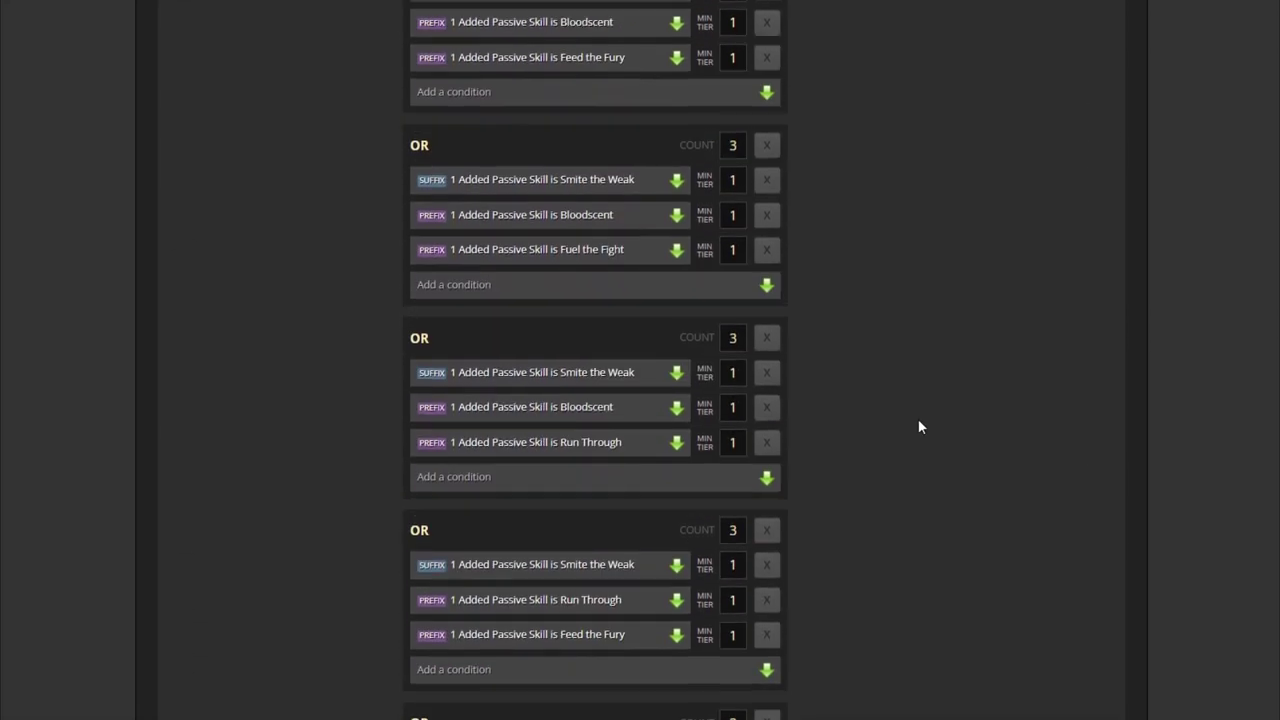
scroll(918, 424, down, 10)
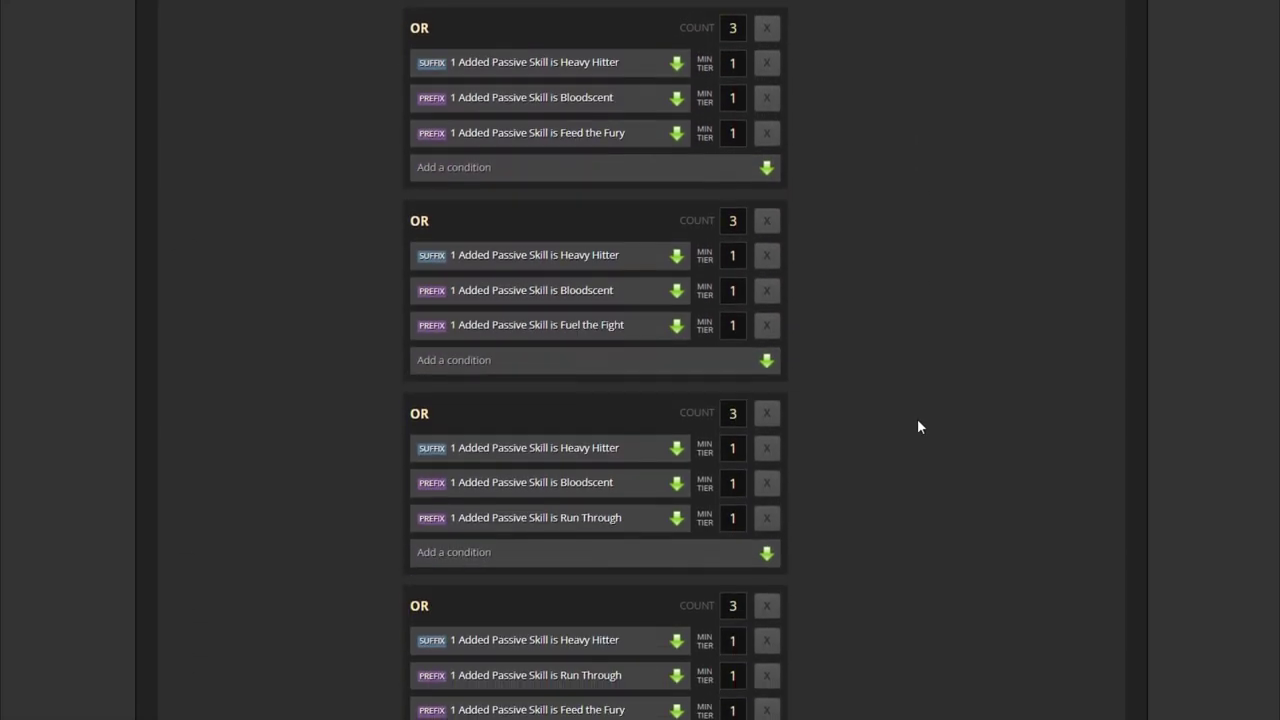
scroll(917, 427, down, 3)
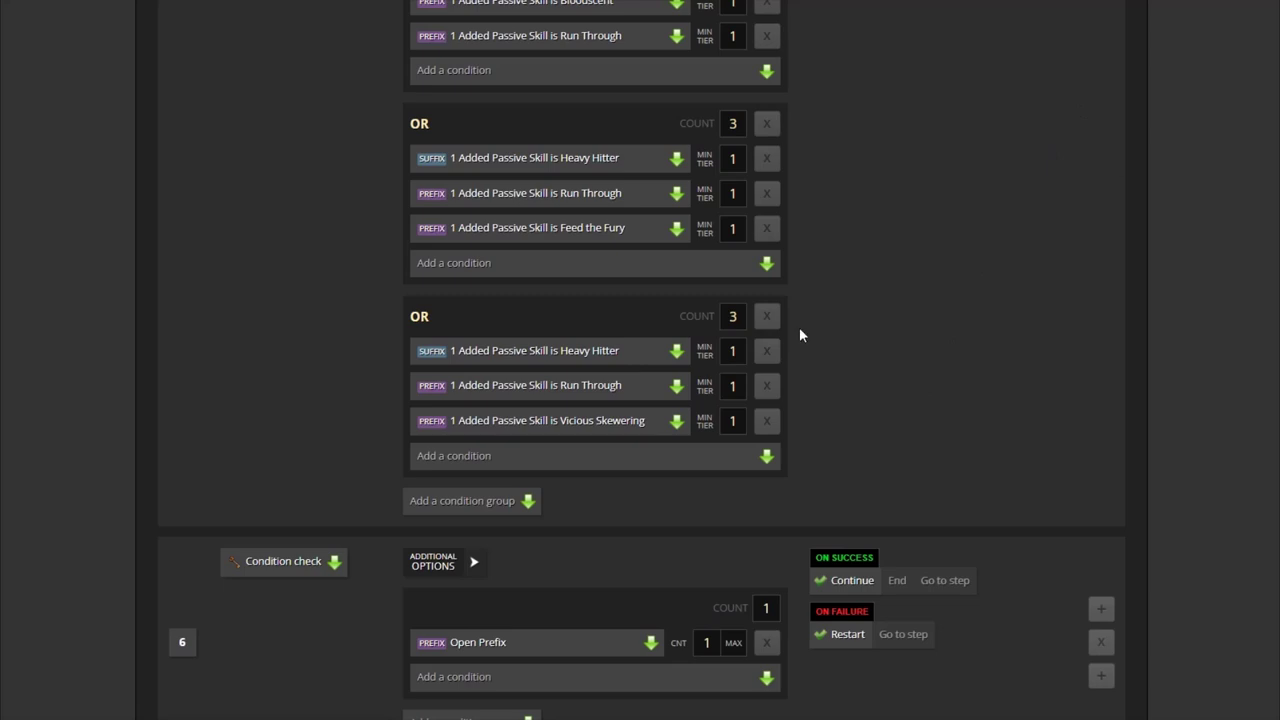
Step: Compare the open prefix check and the Exalted Orb step with the crafting bot's settings, and minimize the bot window
scroll(934, 431, down, 2)
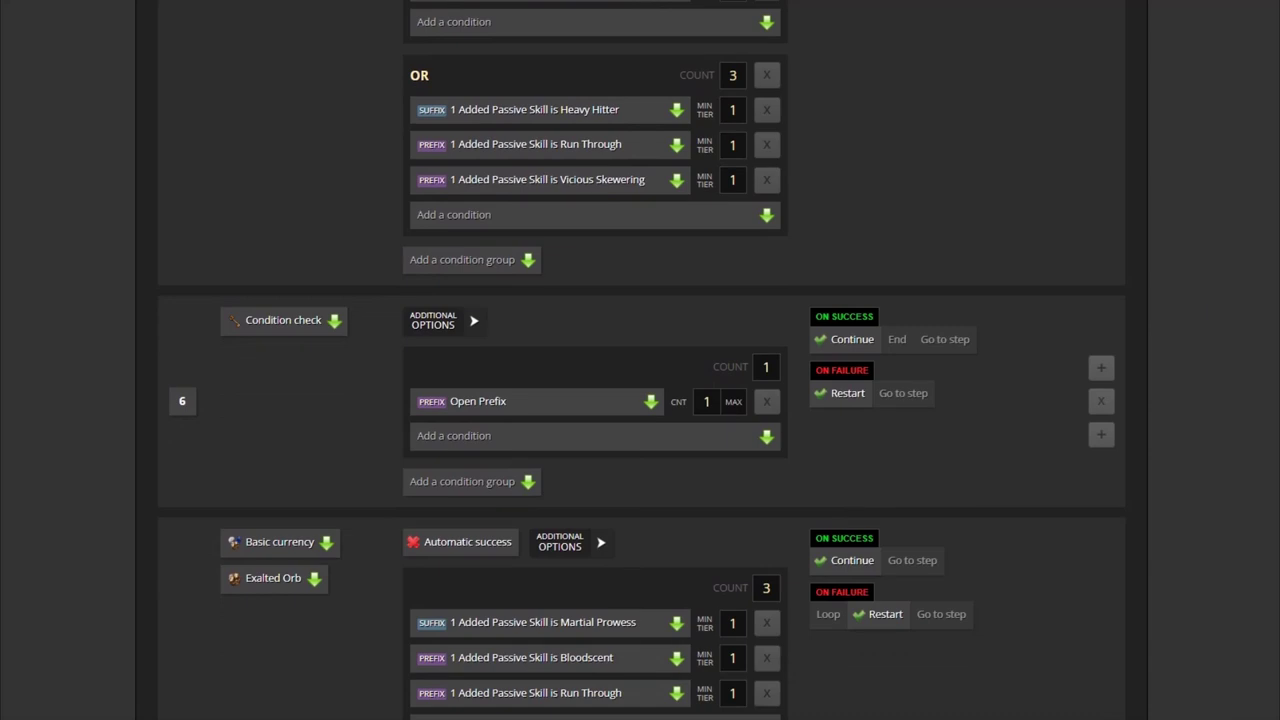
drag(1113, 172, 1067, 168)
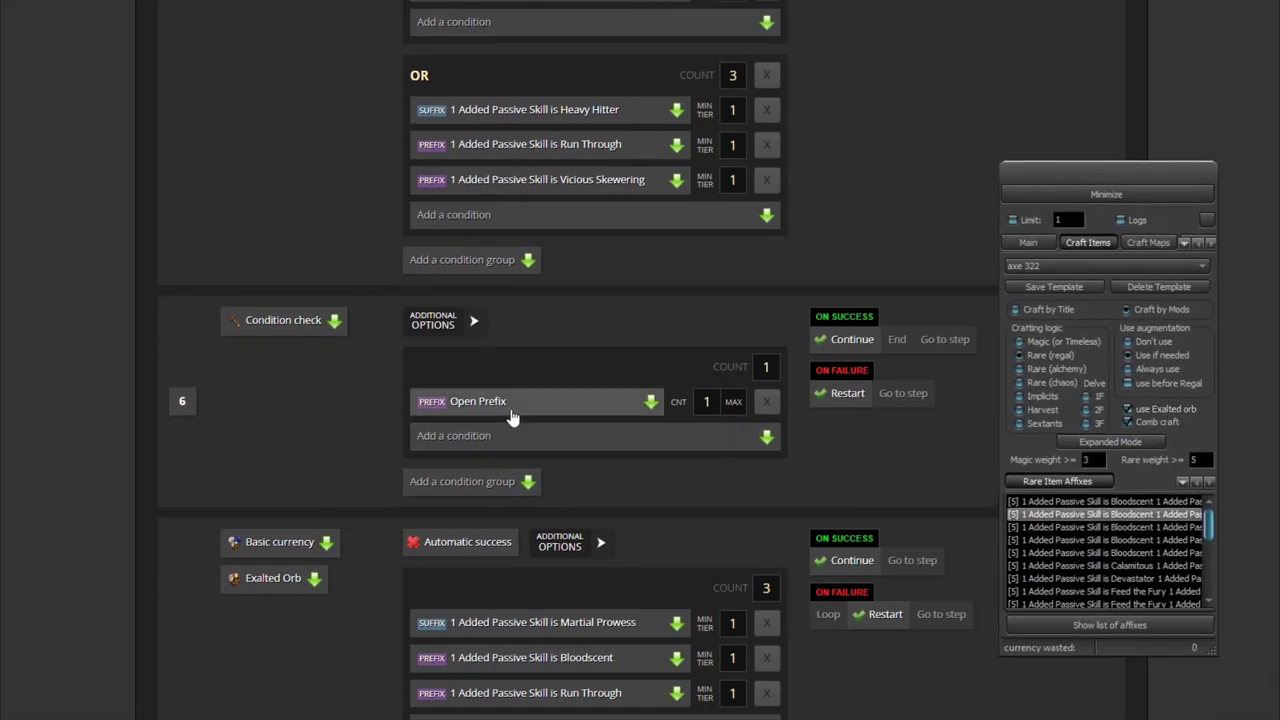
scroll(817, 306, up, 2)
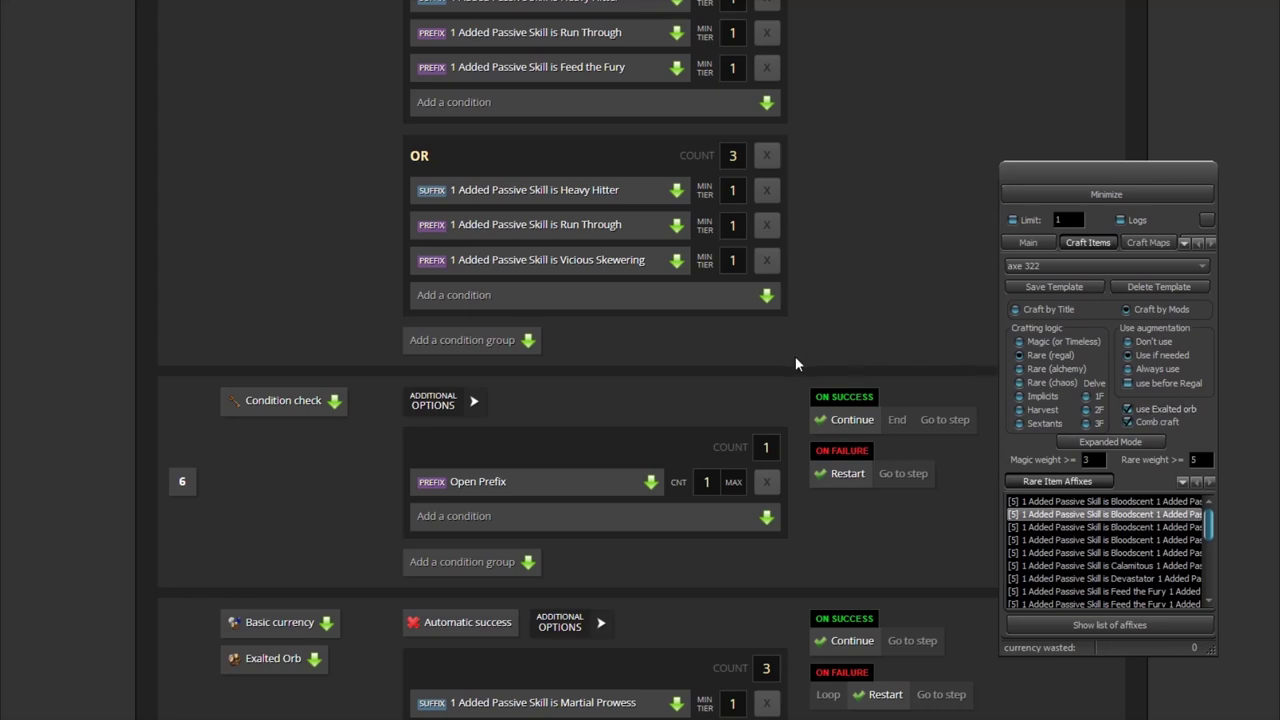
scroll(796, 364, down, 3)
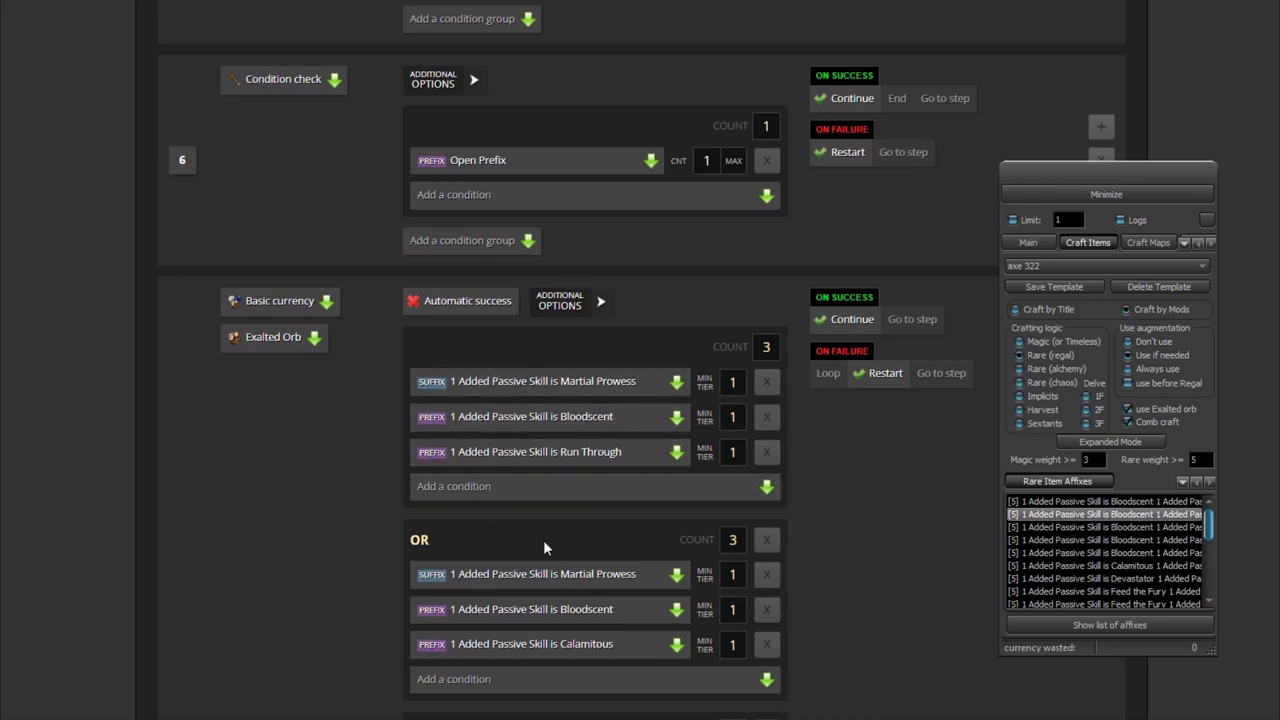
scroll(544, 547, down, 2)
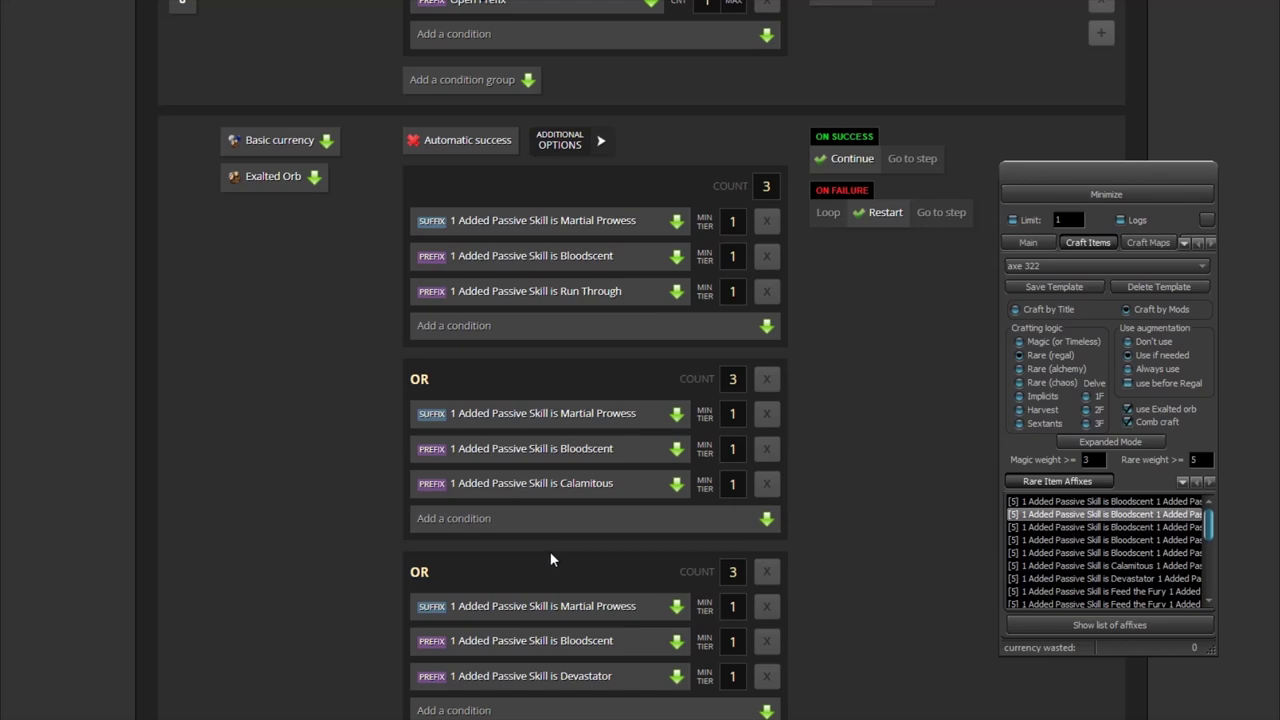
scroll(550, 555, down, 1)
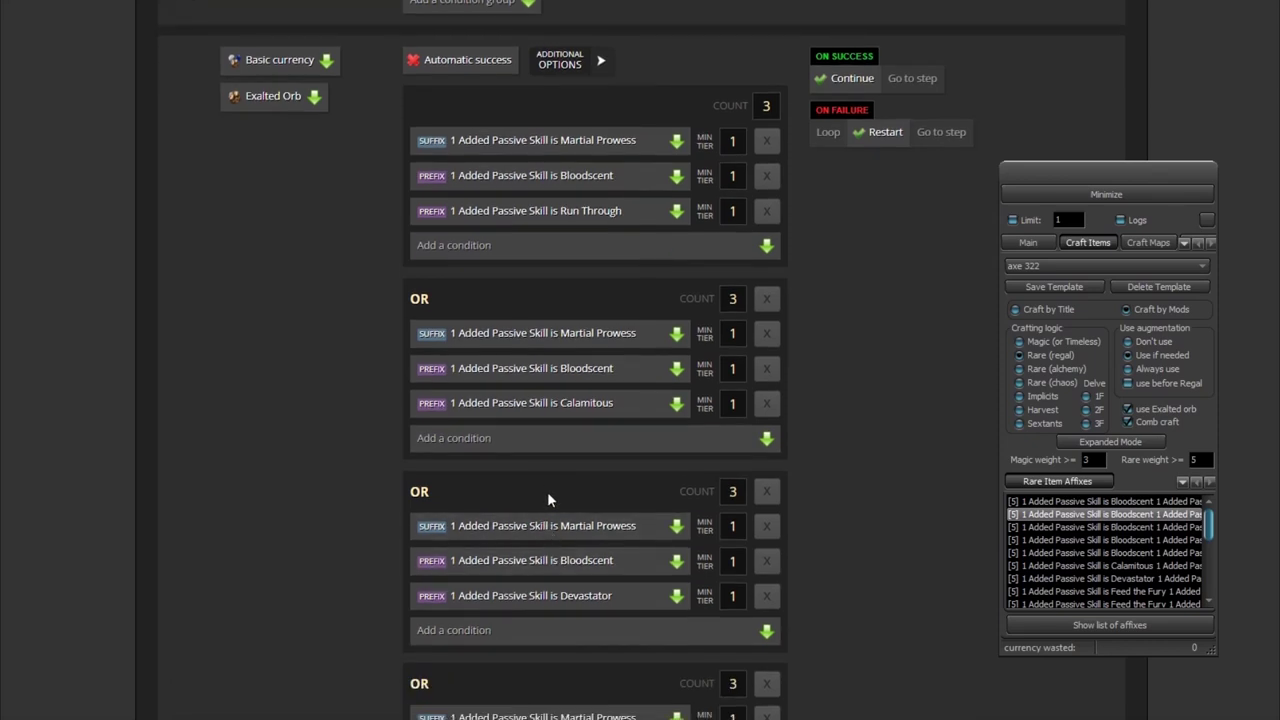
scroll(560, 495, down, 5)
scroll(877, 517, up, 2)
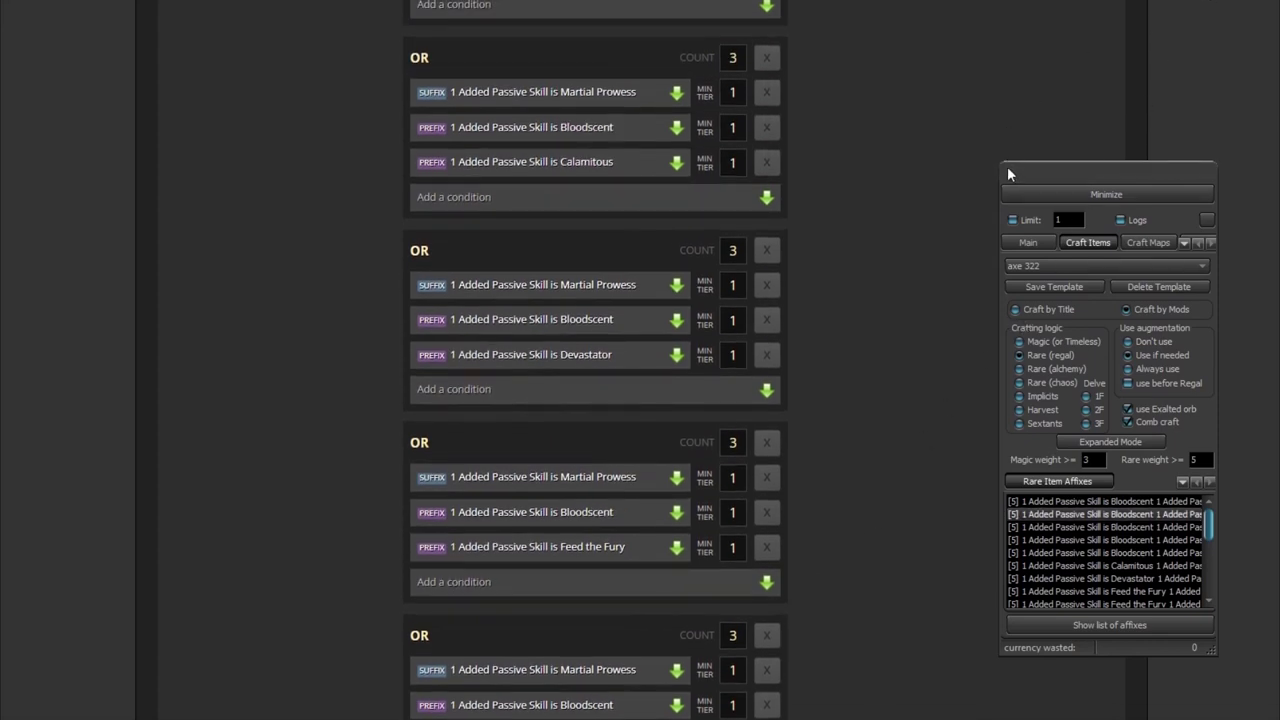
click(1068, 193)
Step: Run the simulation with the Fixed generation type and a target of 500 items
scroll(990, 277, up, 15)
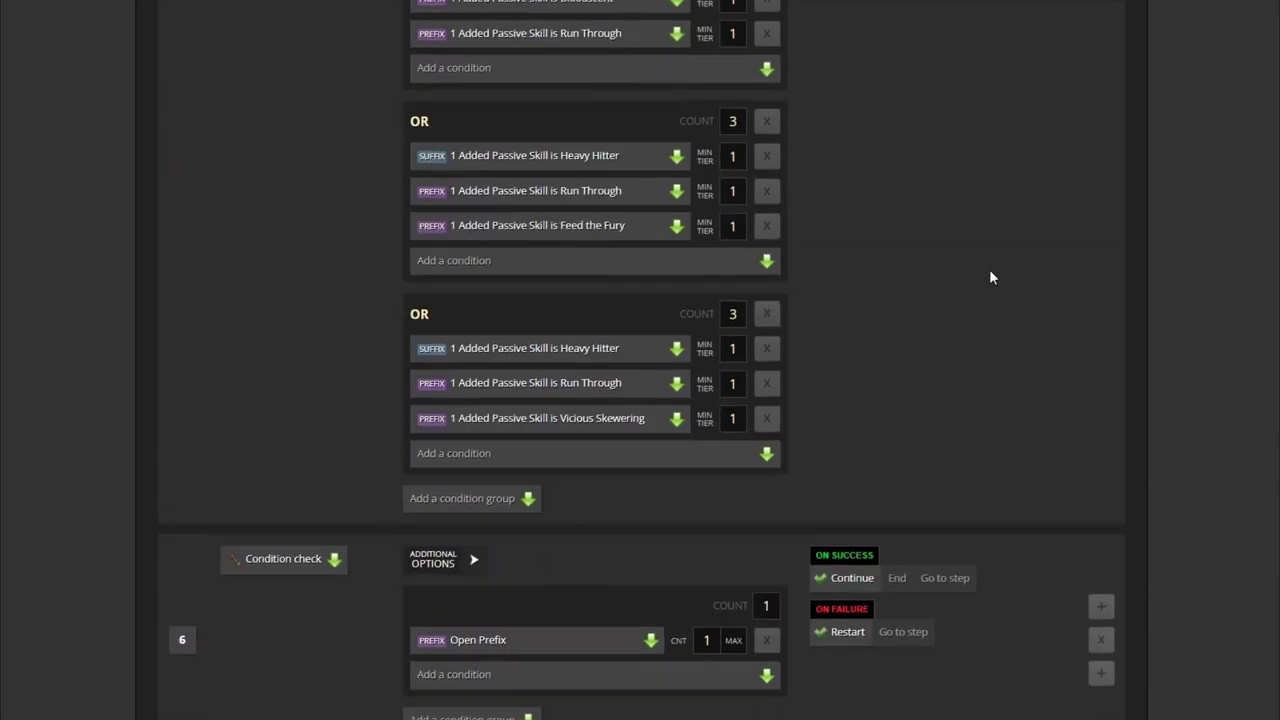
scroll(990, 277, up, 15)
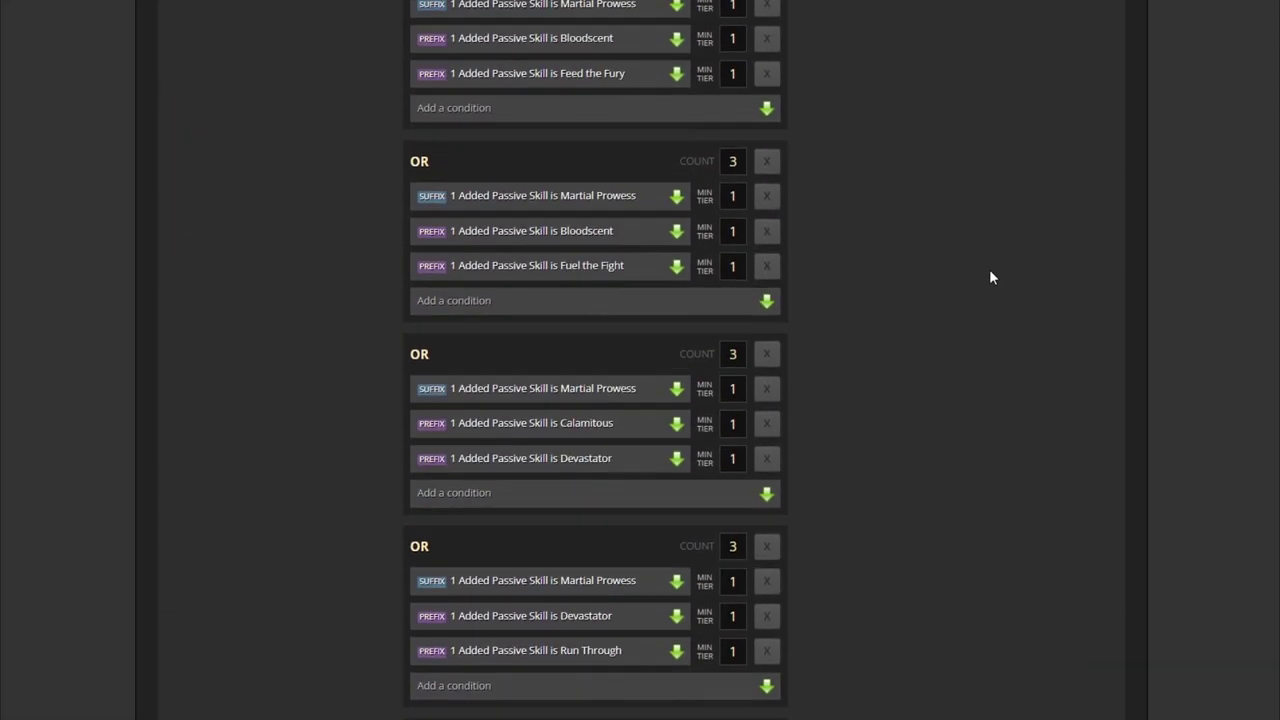
scroll(989, 269, up, 10)
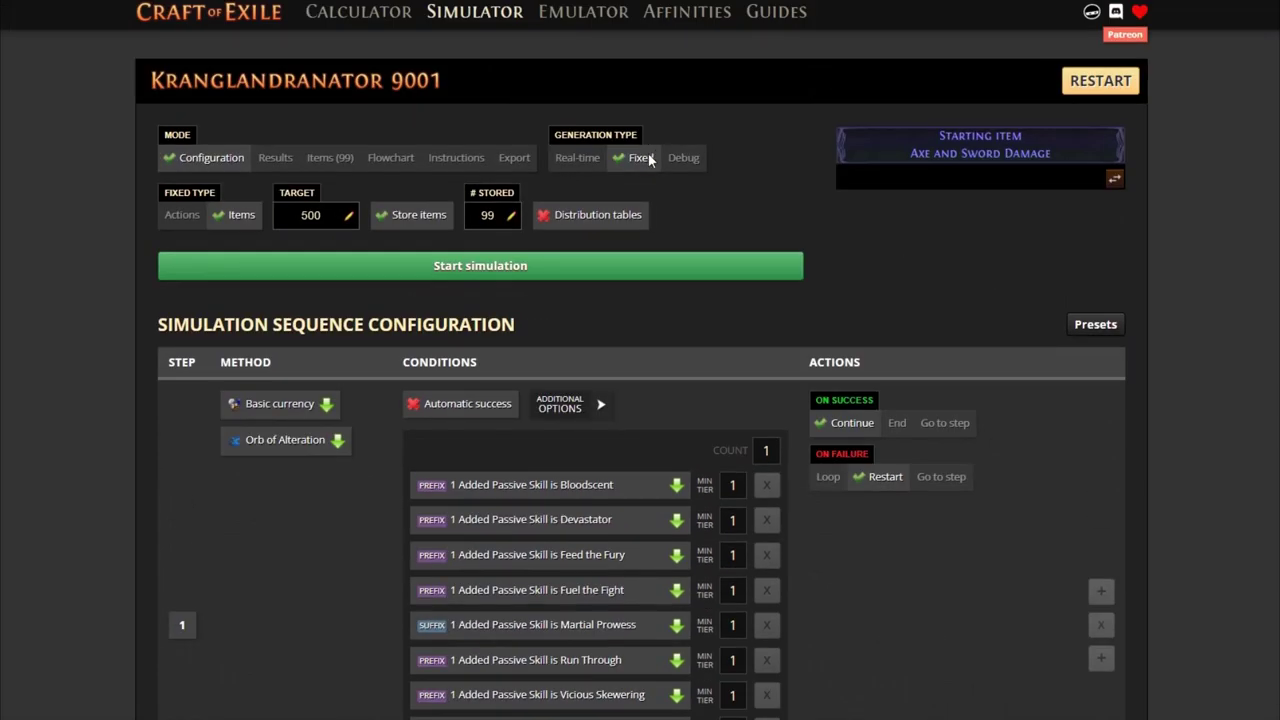
click(303, 222)
key(Return)
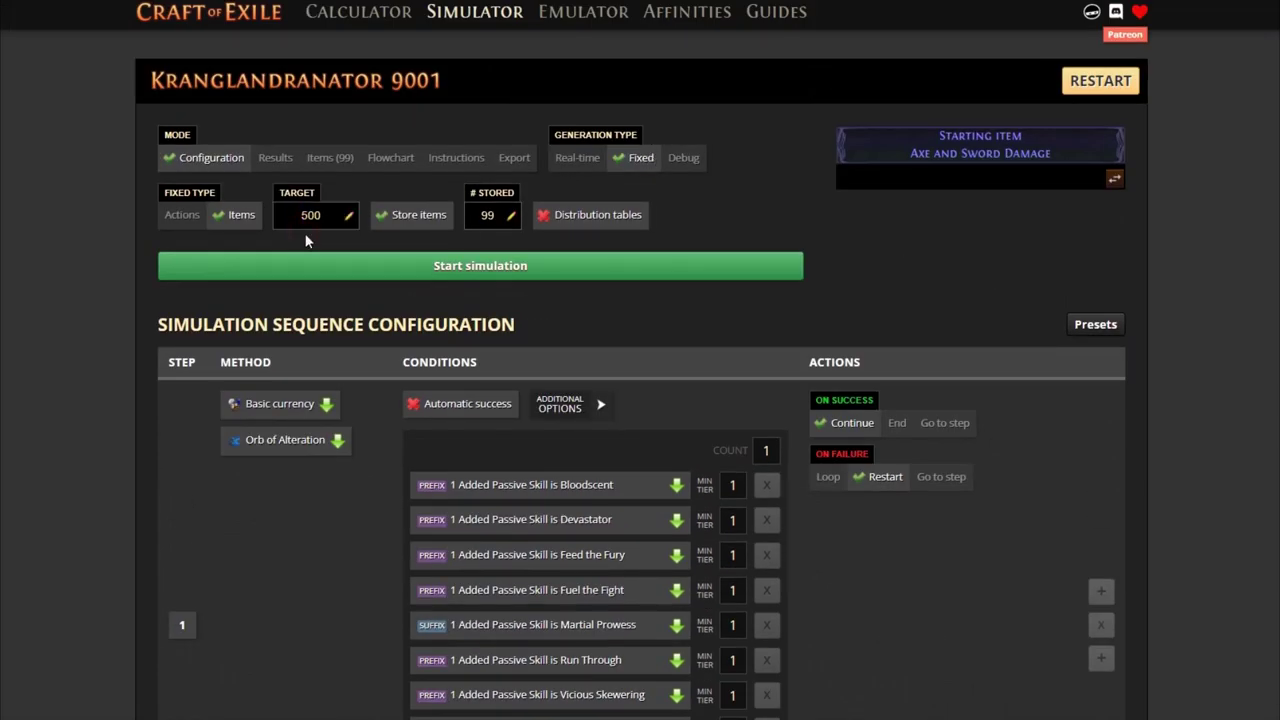
click(376, 270)
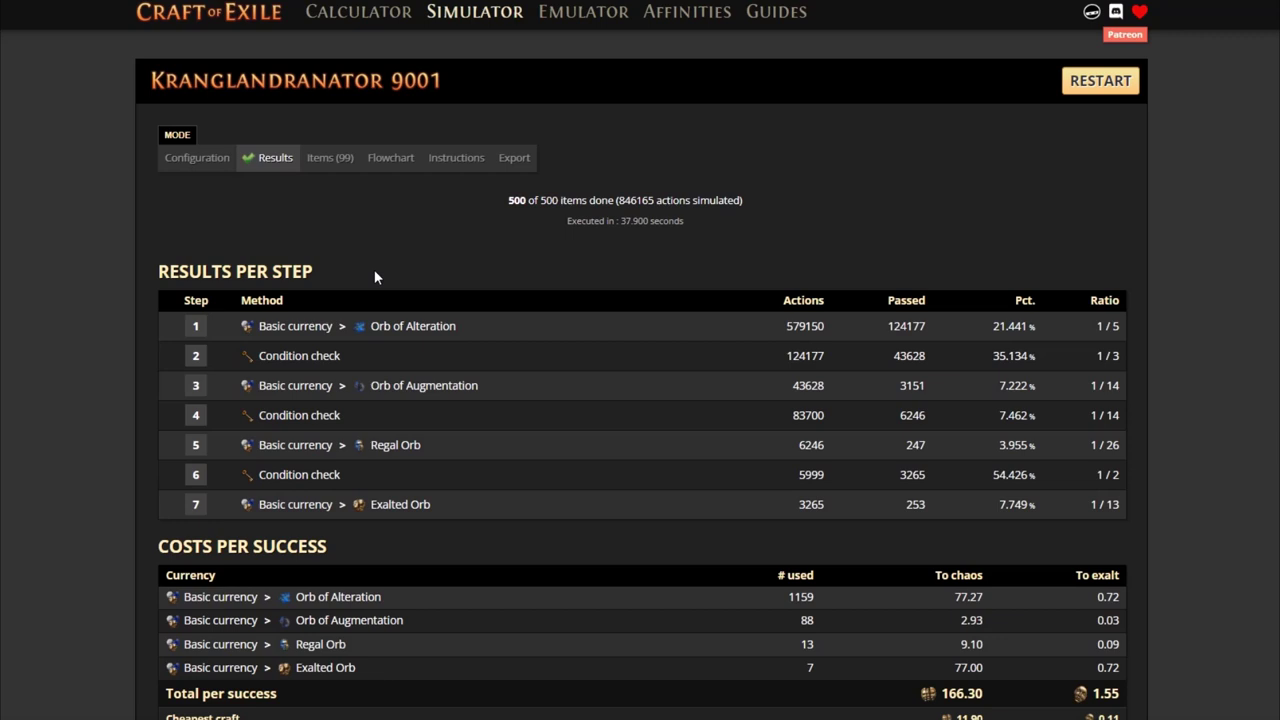
Step: Review the simulation's costs per success and the list of successfully generated items
scroll(568, 580, down, 1)
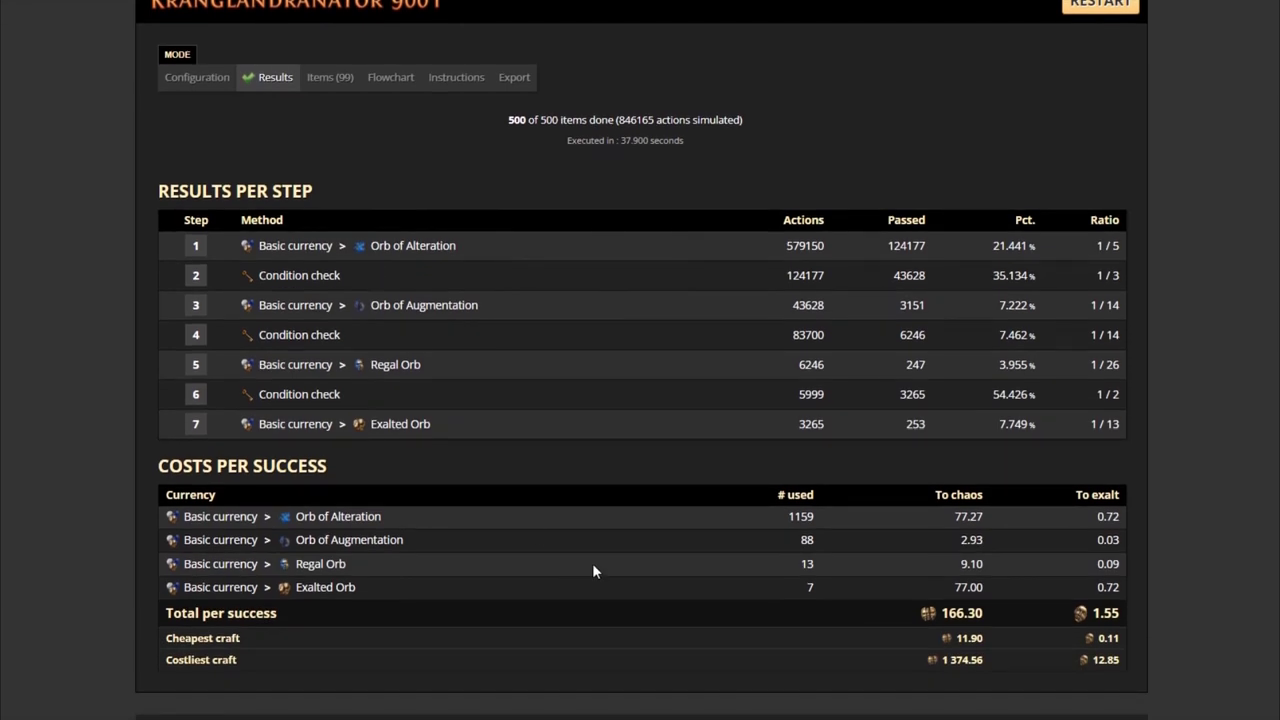
drag(446, 513, 298, 520)
click(300, 520)
click(343, 80)
scroll(1170, 305, down, 2)
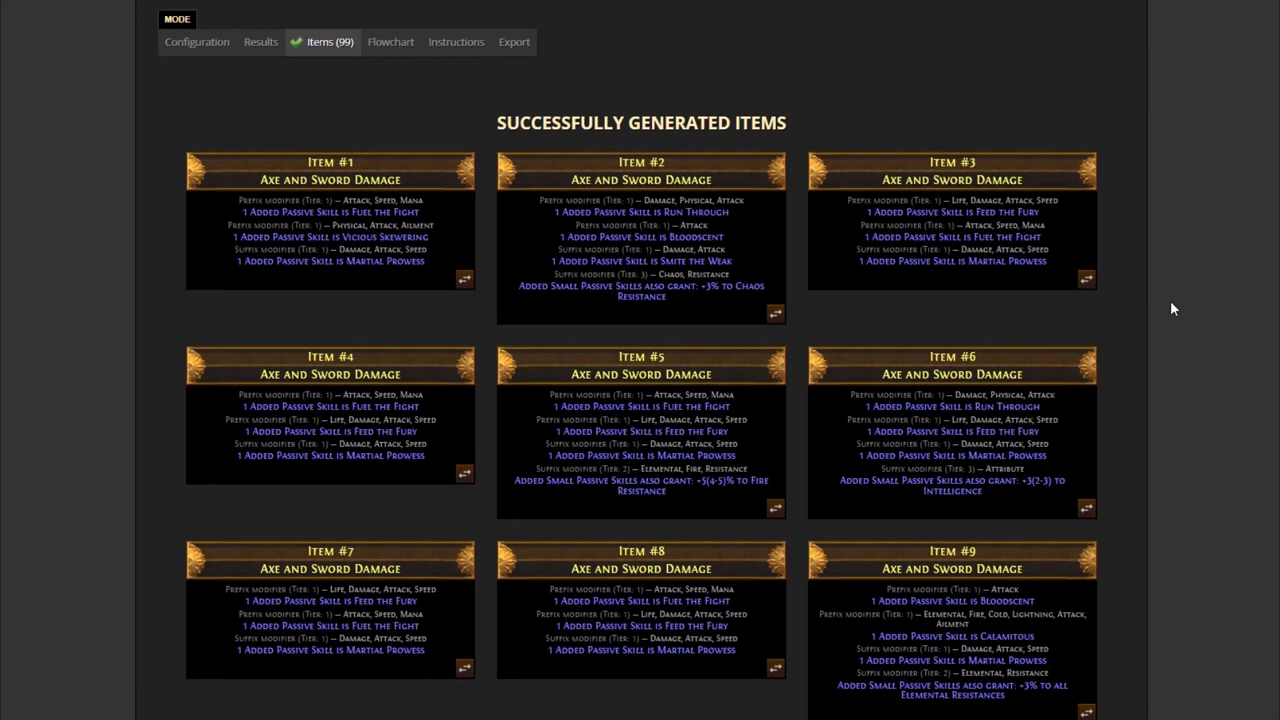